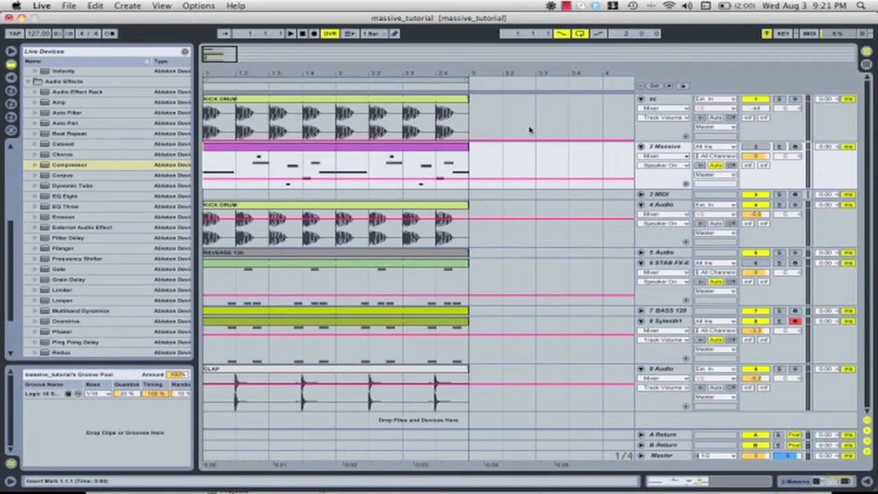
Play the full two-bar loop from its start, and audition the kick drum on 4 Audio in solo
{"action": "left_click_drag", "start_coordinate": [216, 68], "coordinate": [216, 69]}
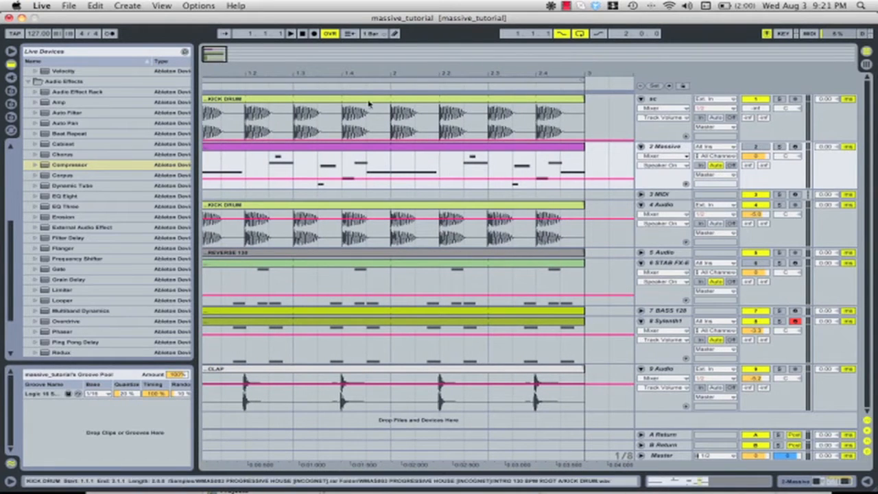
{"action": "left_click", "coordinate": [217, 155]}
{"action": "key", "text": "space"}
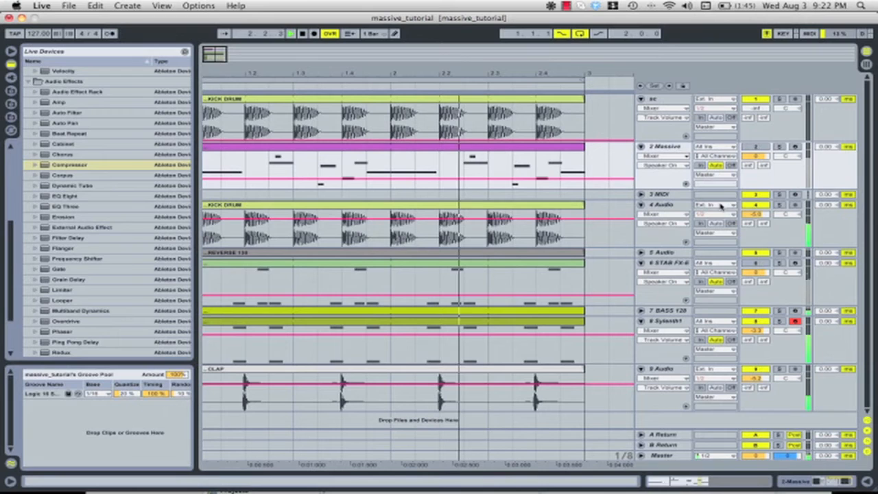
{"action": "left_click", "coordinate": [779, 205]}
{"action": "key", "text": "space"}
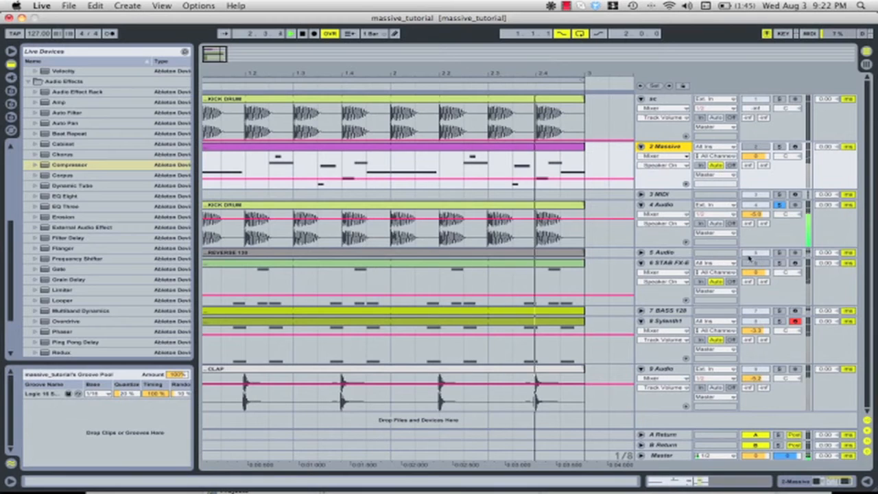
Solo and unfold the 5 Audio track, and play its REVERSE 130 clip with the clip details shown
{"action": "left_click", "coordinate": [779, 252]}
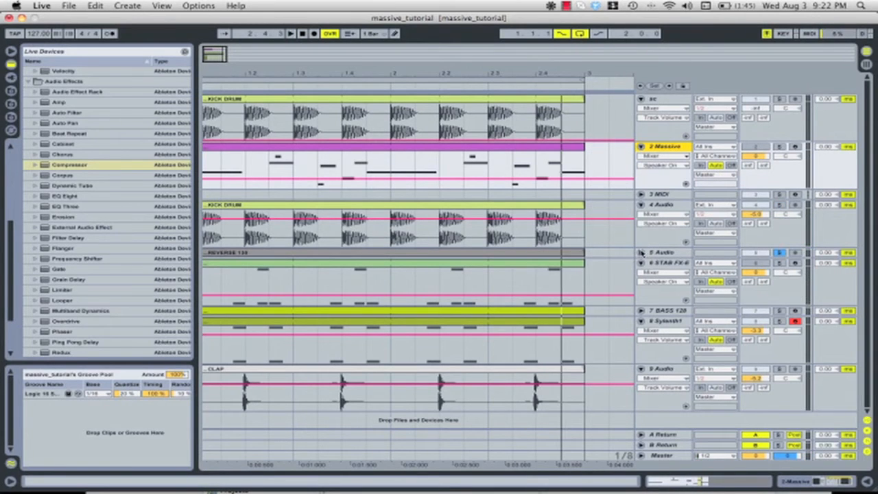
{"action": "left_click", "coordinate": [641, 252]}
{"action": "key", "text": "space"}
{"action": "double_click", "coordinate": [539, 252]}
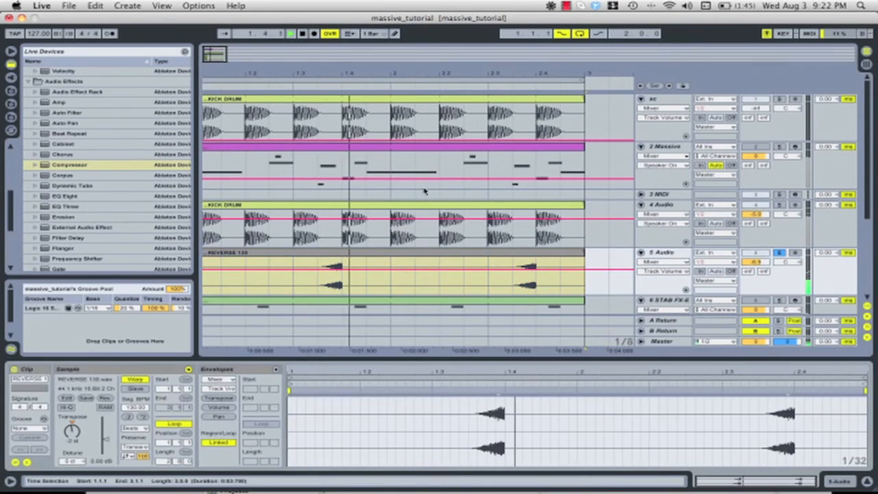
Solo and unfold the BASS 128 track, show its instrument, and listen to the bass part
{"action": "scroll", "coordinate": [371, 220], "scroll_direction": "down", "scroll_amount": 3}
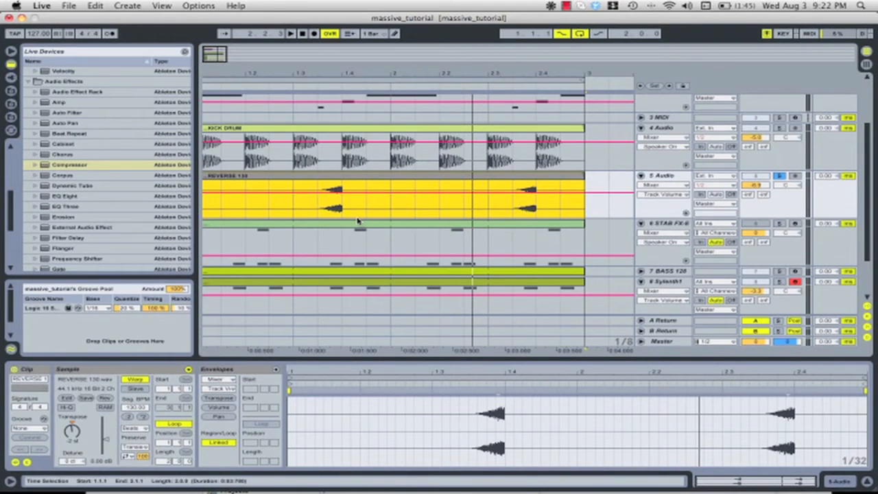
{"action": "scroll", "coordinate": [356, 221], "scroll_direction": "down", "scroll_amount": 2}
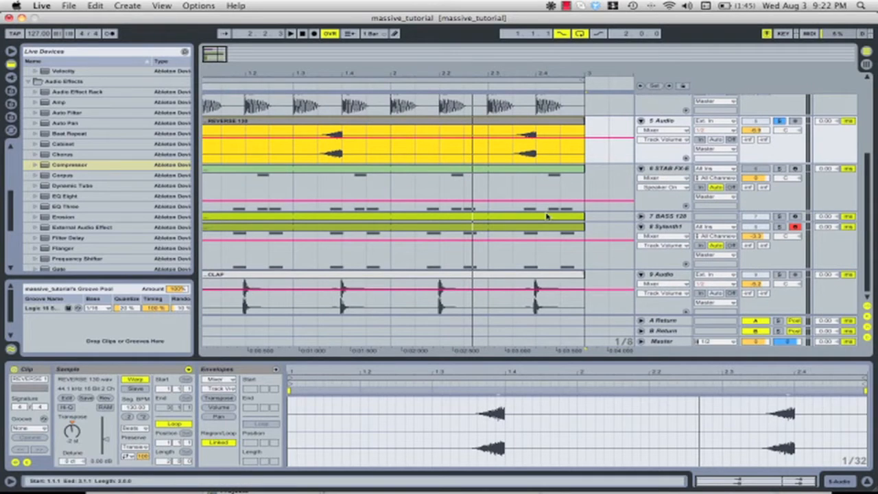
{"action": "left_click", "coordinate": [641, 216]}
{"action": "left_click", "coordinate": [662, 216]}
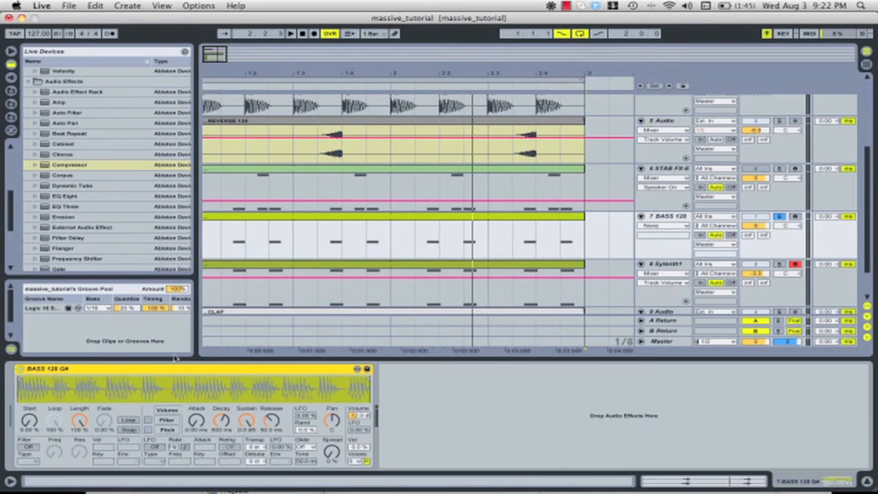
{"action": "key", "text": "space"}
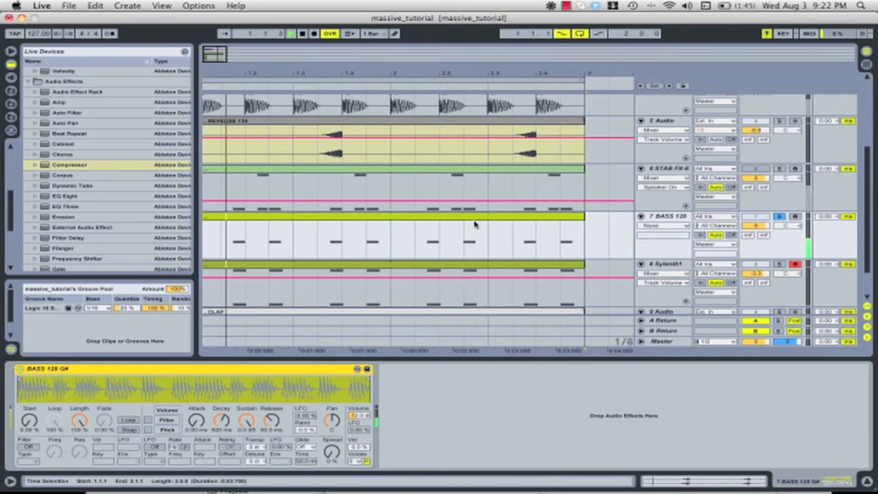
{"action": "left_click", "coordinate": [478, 224]}
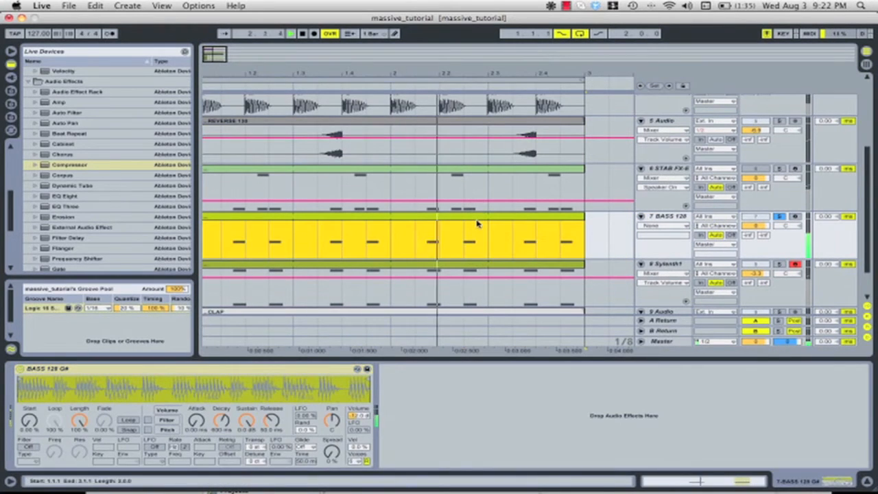
{"action": "key", "text": "space"}
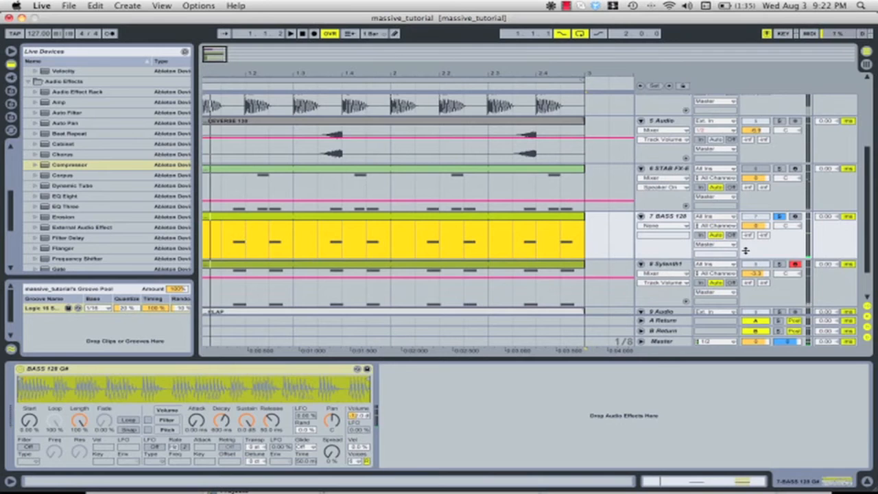
Solo the Sylenth1 track, play it, and show its MIDI clip in the note editor
{"action": "scroll", "coordinate": [728, 256], "scroll_direction": "down", "scroll_amount": 2}
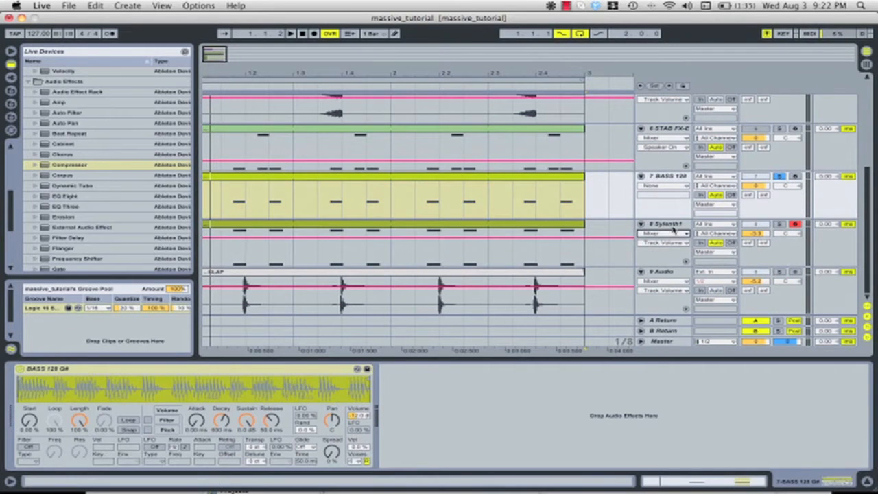
{"action": "left_click", "coordinate": [672, 231]}
{"action": "left_click", "coordinate": [780, 224]}
{"action": "key", "text": "space"}
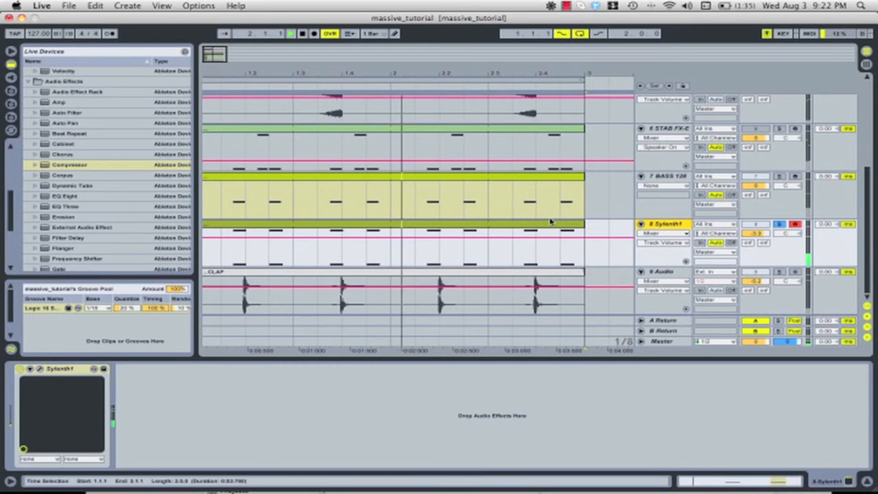
{"action": "left_click", "coordinate": [526, 228]}
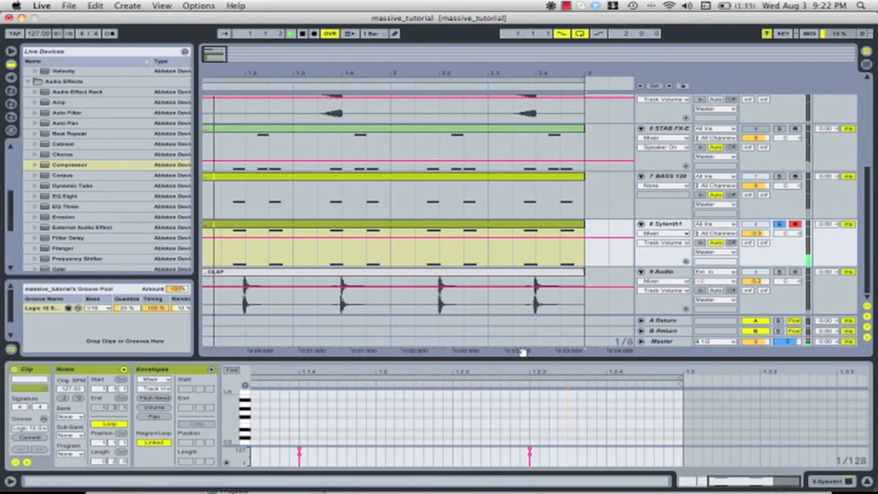
{"action": "mouse_move", "coordinate": [522, 359]}
{"action": "left_mouse_down"}
{"action": "mouse_move", "coordinate": [507, 250]}
{"action": "mouse_move", "coordinate": [529, 359]}
{"action": "left_mouse_up"}
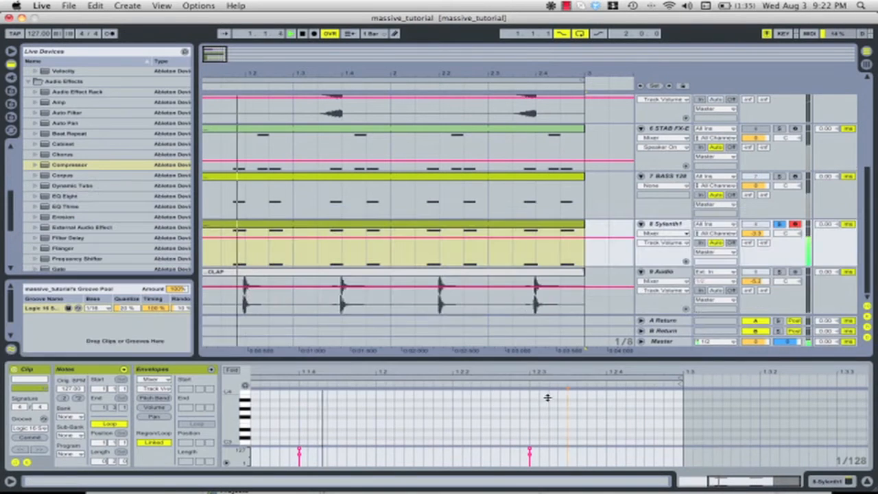
View the Sylenth1 plug-in's patch in its own window, close it, and replay the soloed track
{"action": "key", "text": "shift+Tab"}
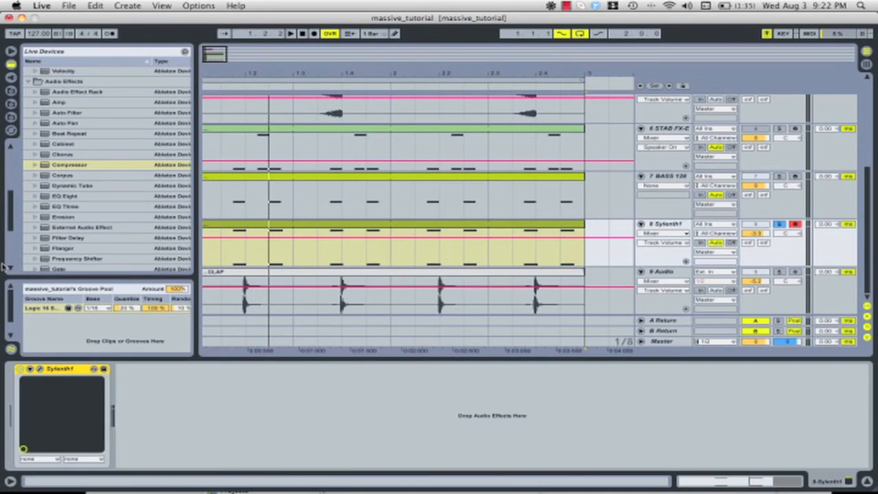
{"action": "left_click", "coordinate": [40, 370]}
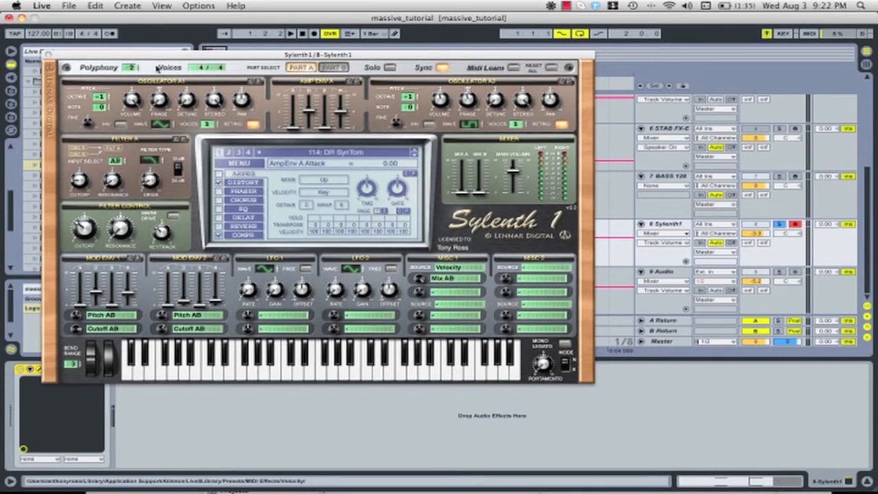
{"action": "left_click", "coordinate": [49, 54]}
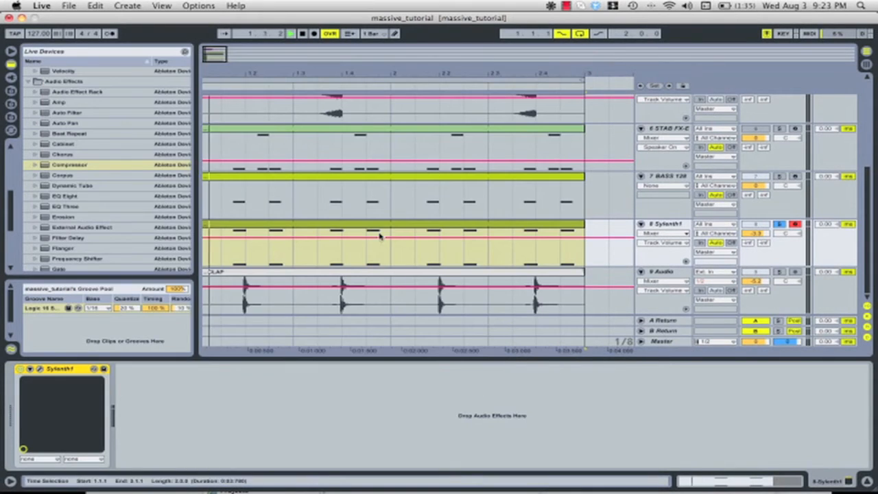
{"action": "key", "text": "space"}
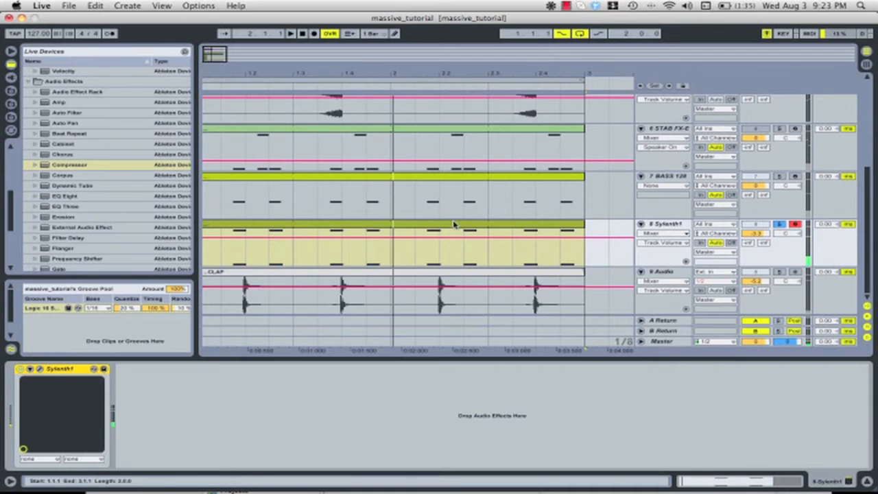
Examine the Sylenth1 clip's notes in an enlarged editor, keeping Logic 16 Sub Up 55 as its groove
{"action": "double_click", "coordinate": [455, 224]}
{"action": "left_click_drag", "start_coordinate": [471, 357], "coordinate": [555, 251]}
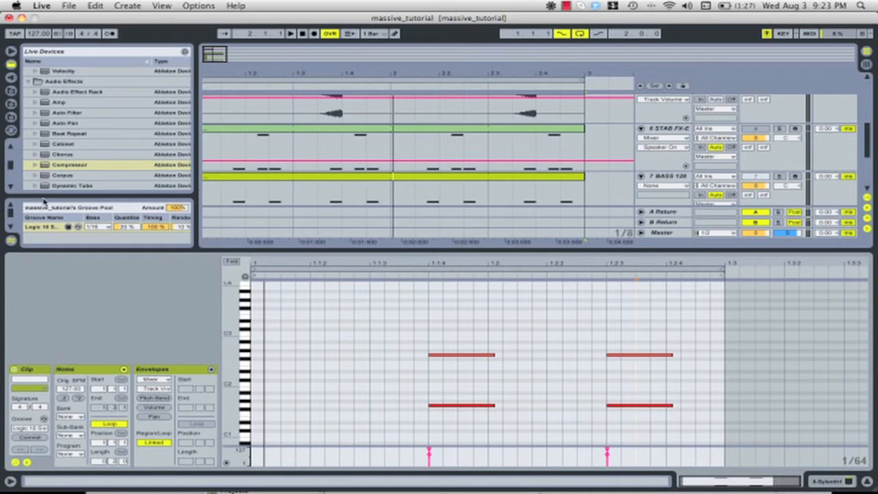
{"action": "left_click", "coordinate": [30, 426]}
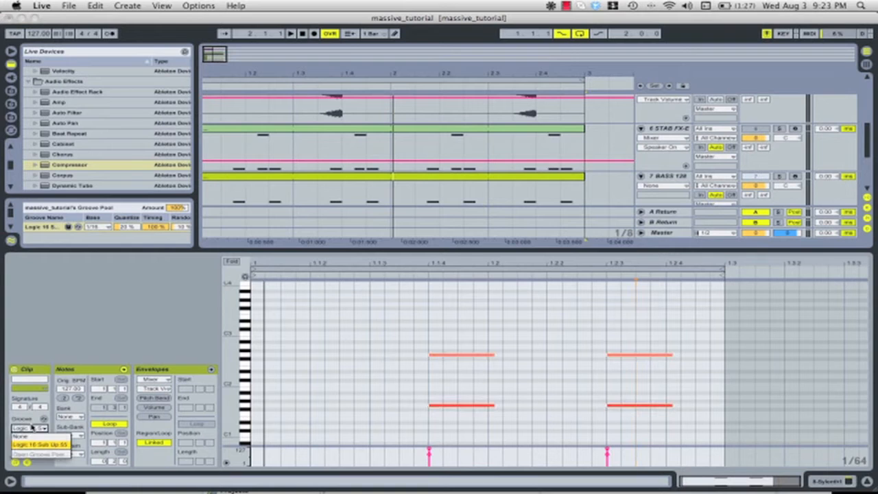
{"action": "left_click", "coordinate": [40, 445]}
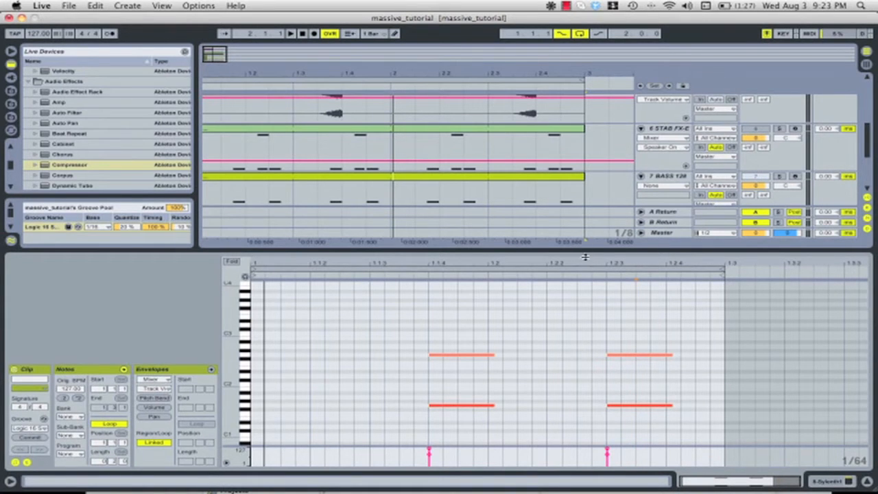
{"action": "left_click_drag", "start_coordinate": [586, 253], "coordinate": [585, 360]}
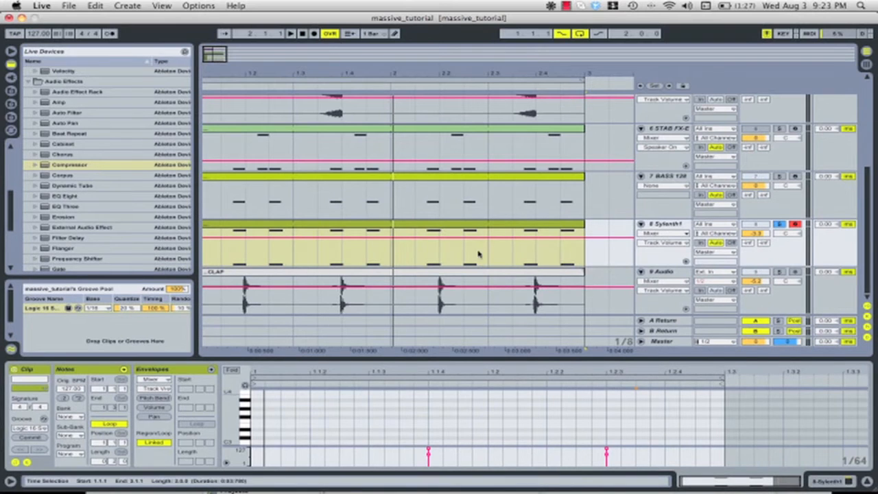
Audition the CLAP clip with the 9 Audio track soloed, and release the solo
{"action": "left_click", "coordinate": [506, 277]}
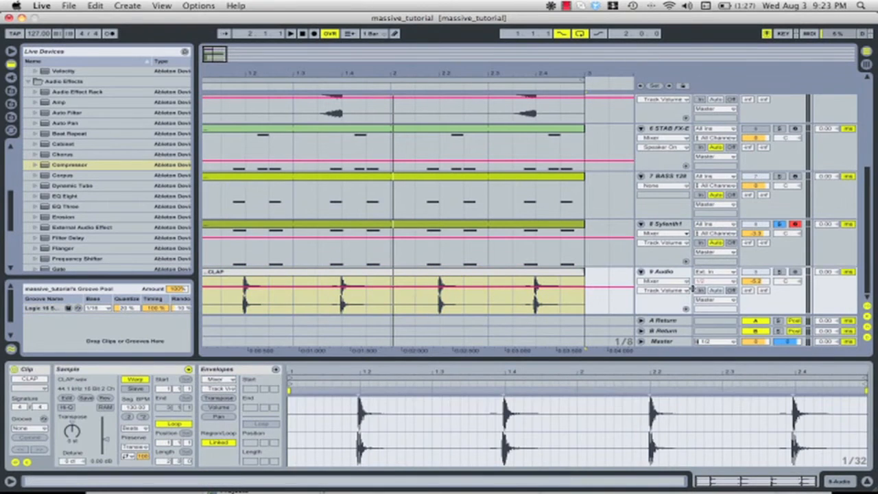
{"action": "left_click", "coordinate": [779, 273]}
{"action": "key", "text": "space"}
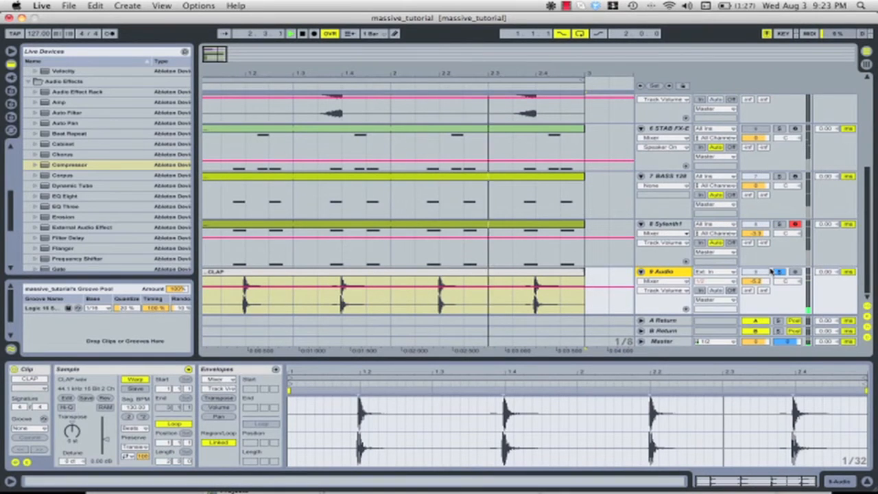
{"action": "key", "text": "space"}
{"action": "left_click", "coordinate": [778, 272]}
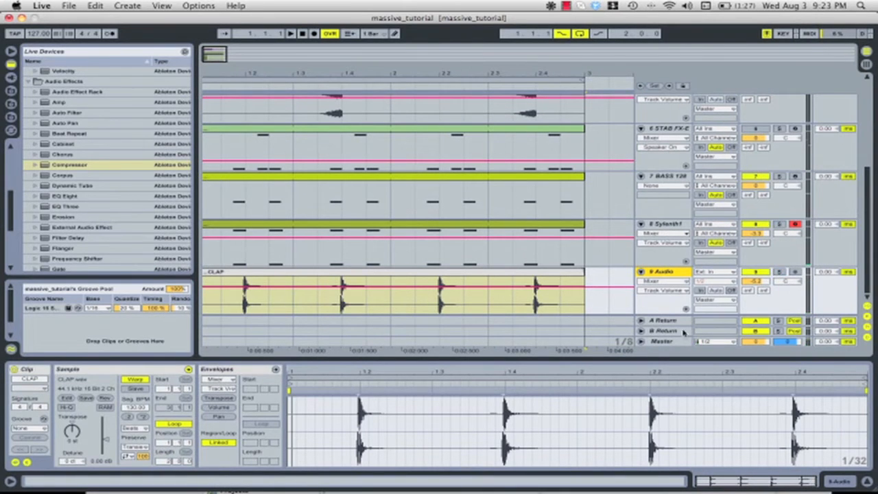
Hide the clip details and switch the 2 Massive track back on
{"action": "double_click", "coordinate": [656, 357]}
{"action": "scroll", "coordinate": [520, 297], "scroll_direction": "up", "scroll_amount": 4}
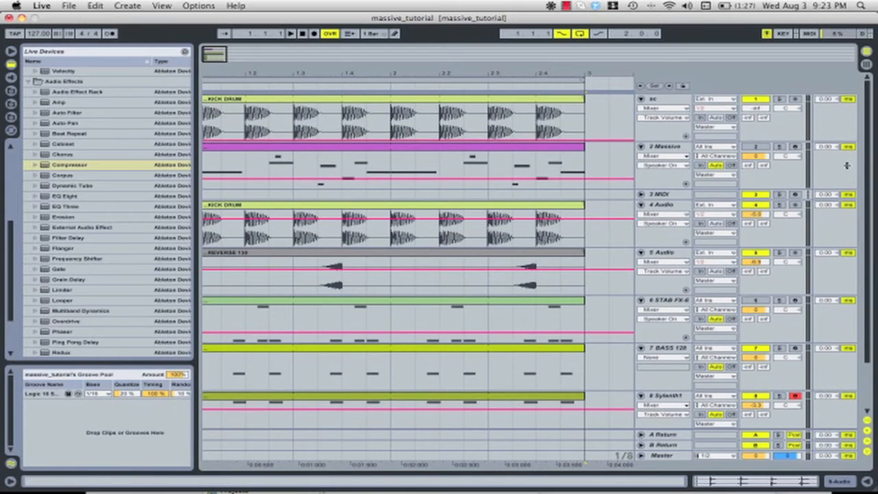
{"action": "left_click", "coordinate": [756, 147]}
{"action": "left_click_drag", "start_coordinate": [414, 71], "coordinate": [416, 64]}
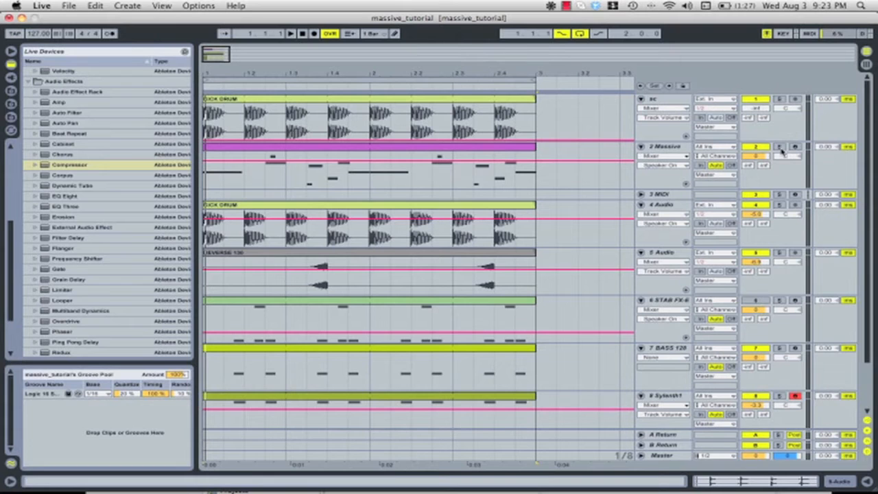
Listen to the 2 Massive track in solo, and play it together with the rest of the mix
{"action": "key", "text": "space"}
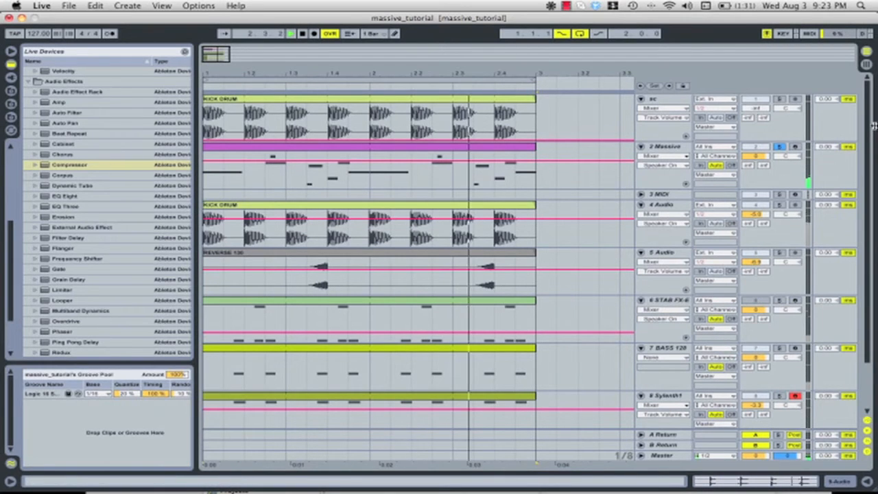
{"action": "key", "text": "space"}
{"action": "left_click", "coordinate": [780, 146]}
{"action": "key", "text": "space"}
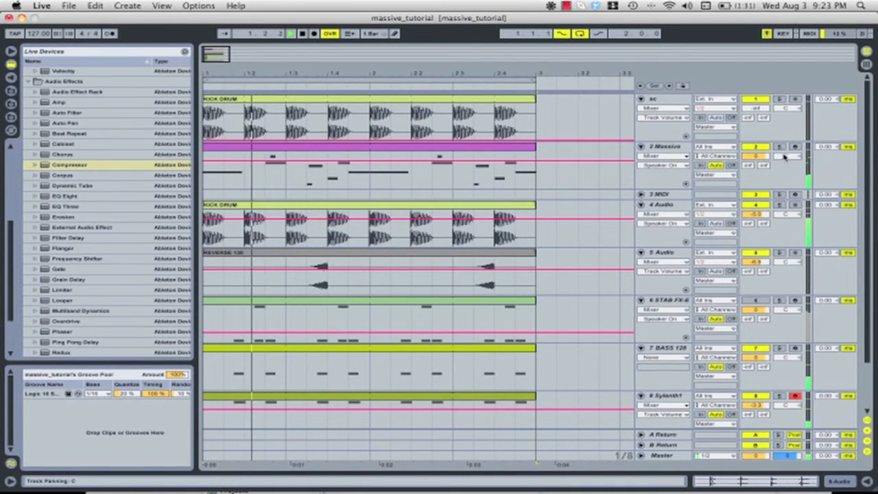
Open the Massive plug-in window from the 2 Massive track's devices and solo that track
{"action": "double_click", "coordinate": [678, 145]}
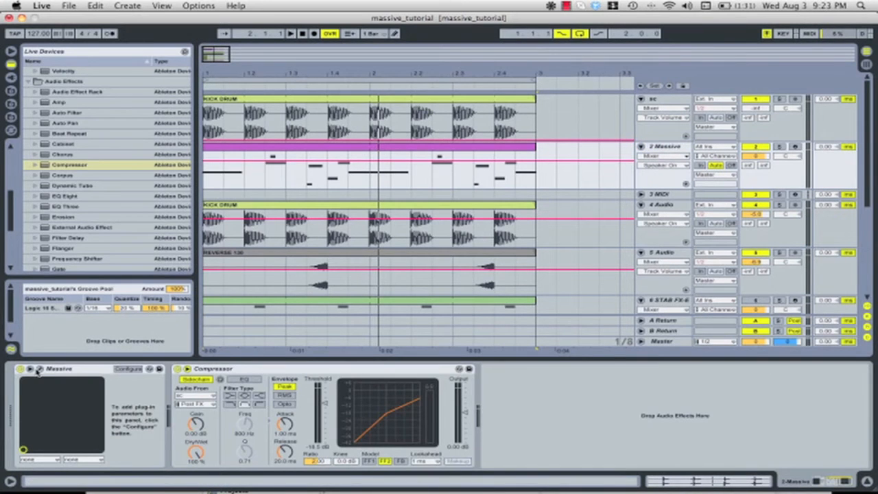
{"action": "left_click", "coordinate": [39, 370]}
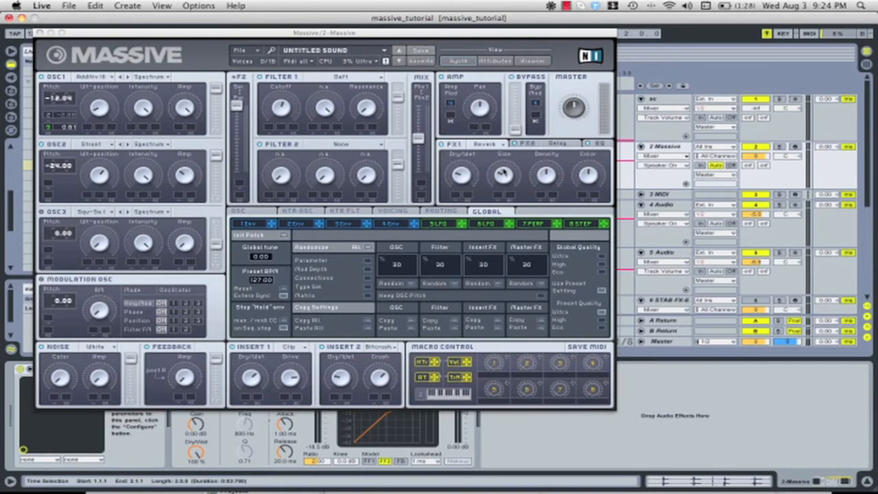
{"action": "left_click", "coordinate": [779, 147]}
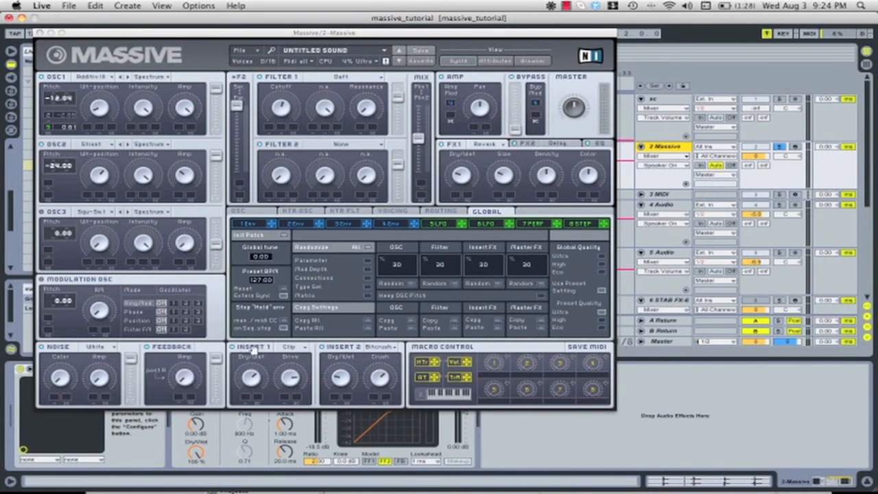
Adjust the Density of the FX1 Reverb in Massive
{"action": "left_click", "coordinate": [233, 348]}
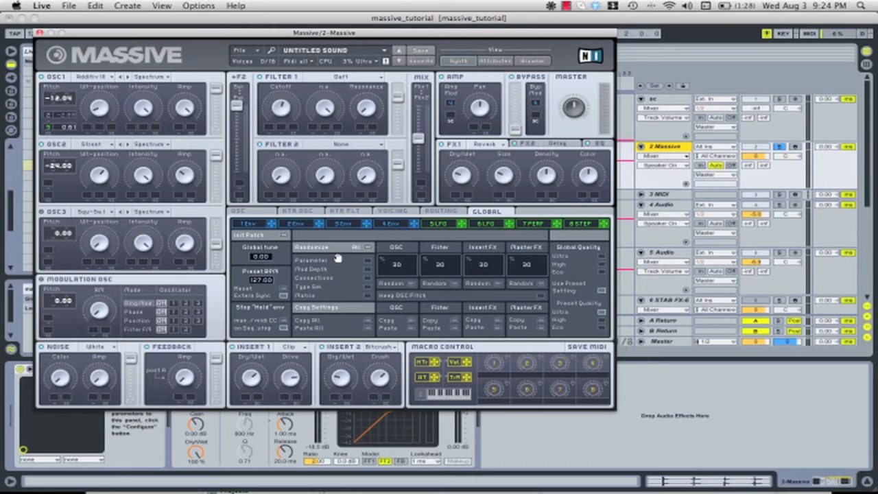
{"action": "left_click_drag", "start_coordinate": [544, 176], "coordinate": [547, 165]}
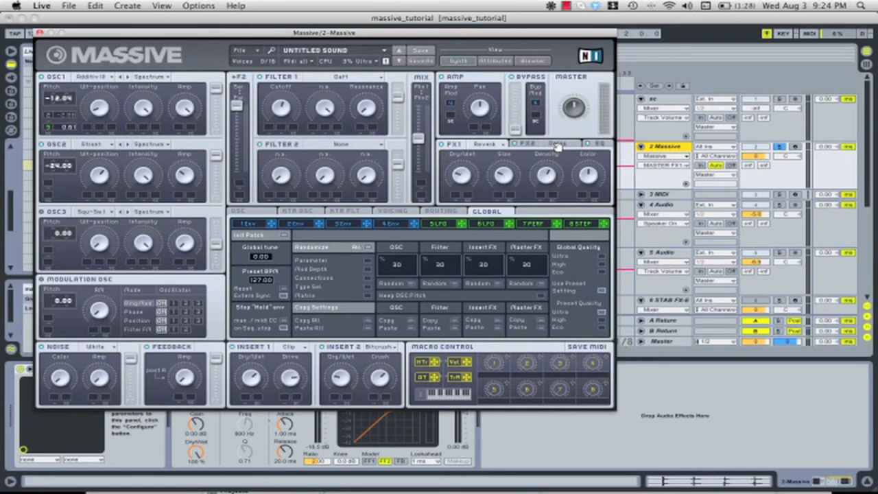
Look over the FX2 Delay and EQ pages in Massive, then return to the FX1 Reverb settings
{"action": "left_click", "coordinate": [558, 146]}
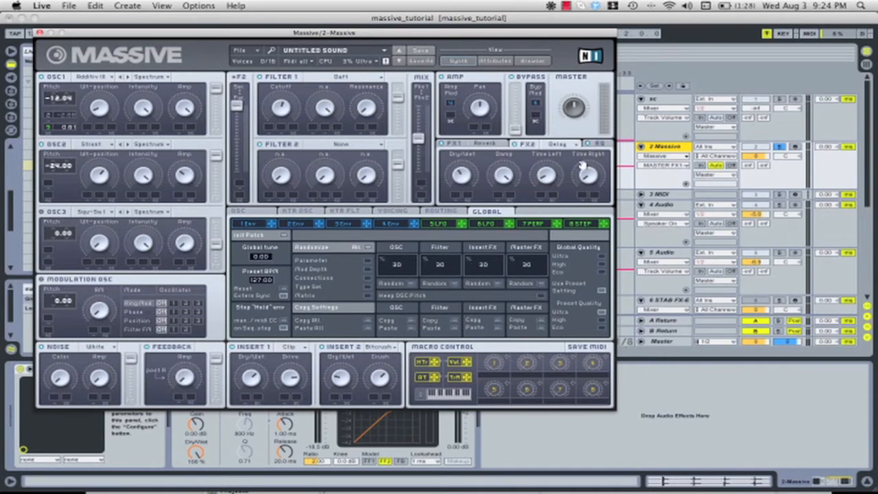
{"action": "left_click", "coordinate": [595, 145]}
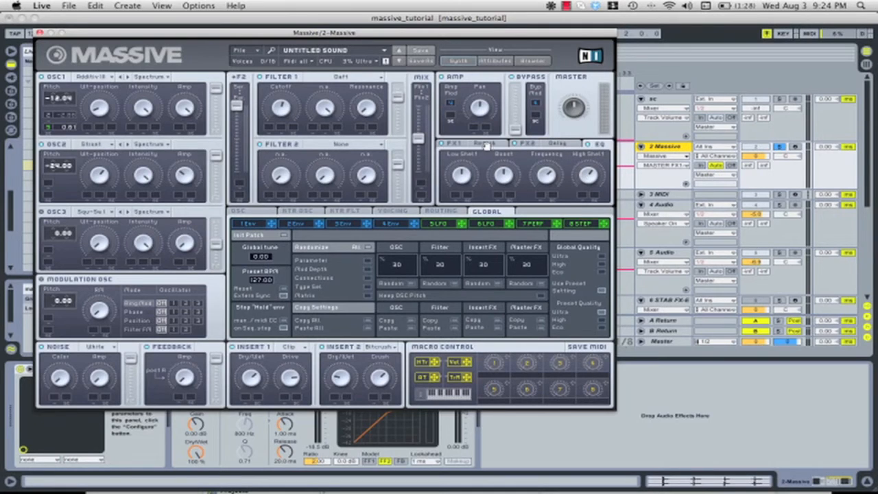
{"action": "left_click", "coordinate": [485, 144]}
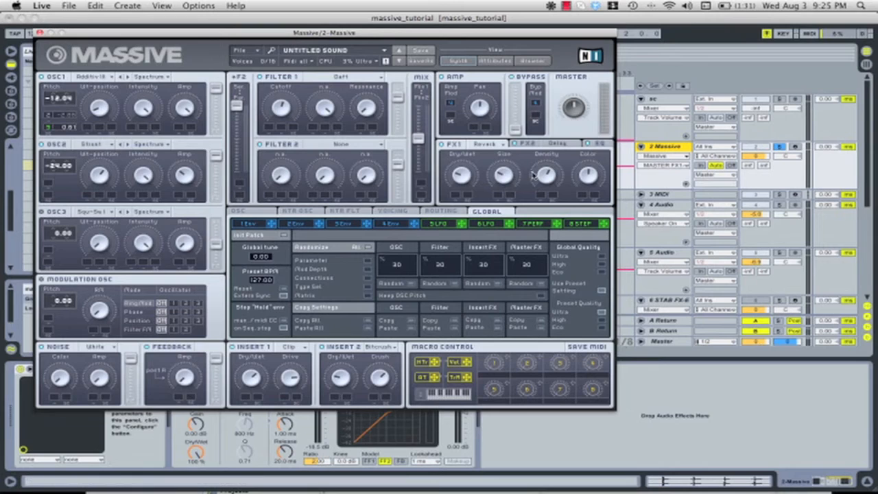
Unsolo the 2 Massive track and adjust the FX1 Reverb's Size while the full mix plays
{"action": "left_click", "coordinate": [779, 147]}
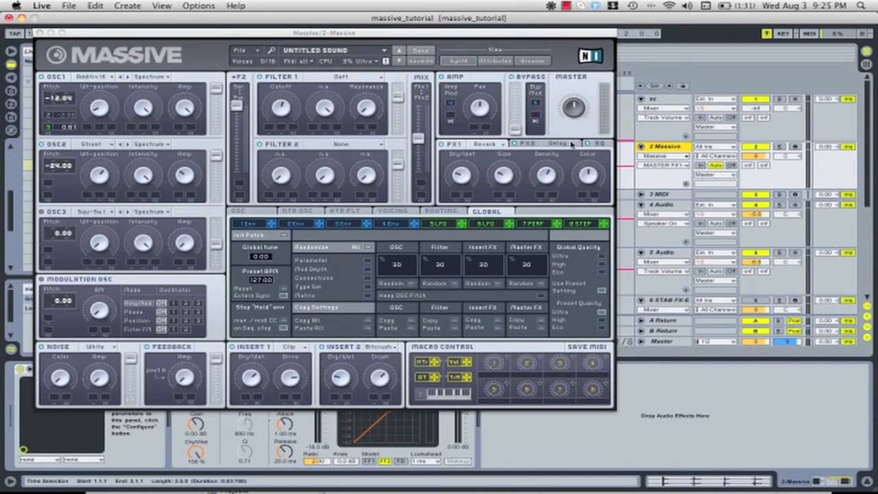
{"action": "scroll", "coordinate": [781, 153], "scroll_direction": "down", "scroll_amount": 3}
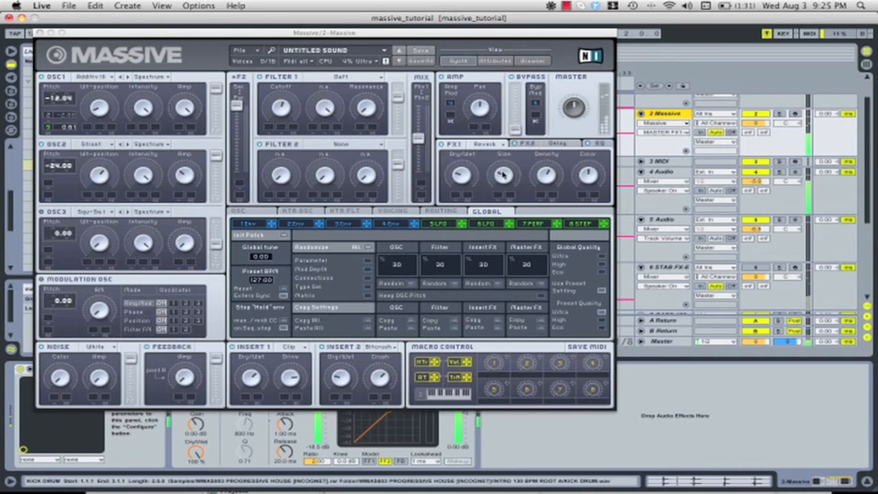
{"action": "left_click", "coordinate": [514, 157]}
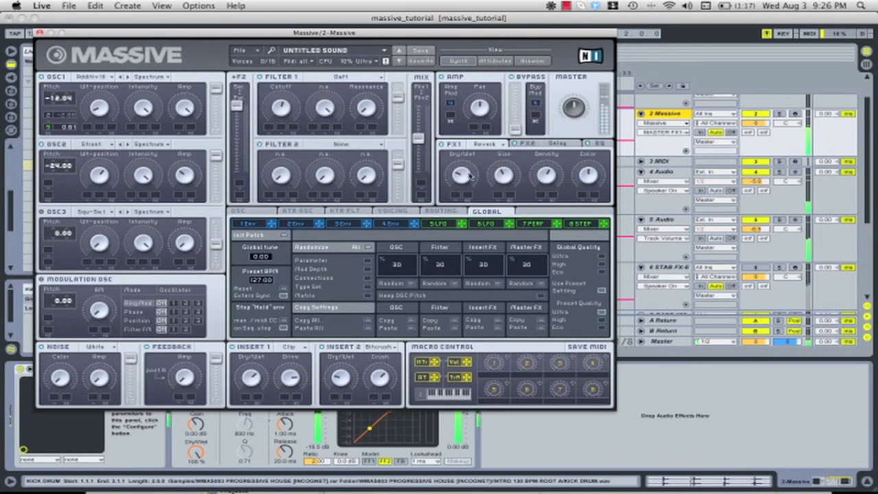
Change the FX1 effect in Massive to Small Reverb
{"action": "left_click", "coordinate": [489, 145]}
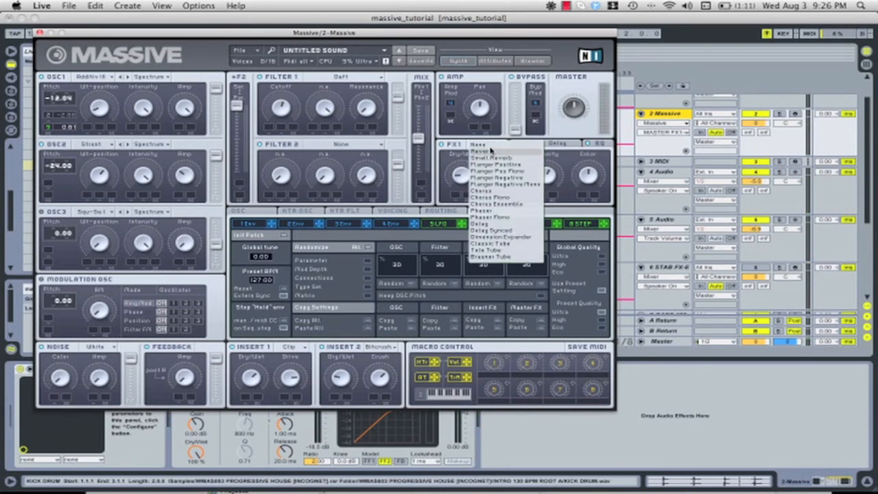
{"action": "left_click", "coordinate": [491, 159]}
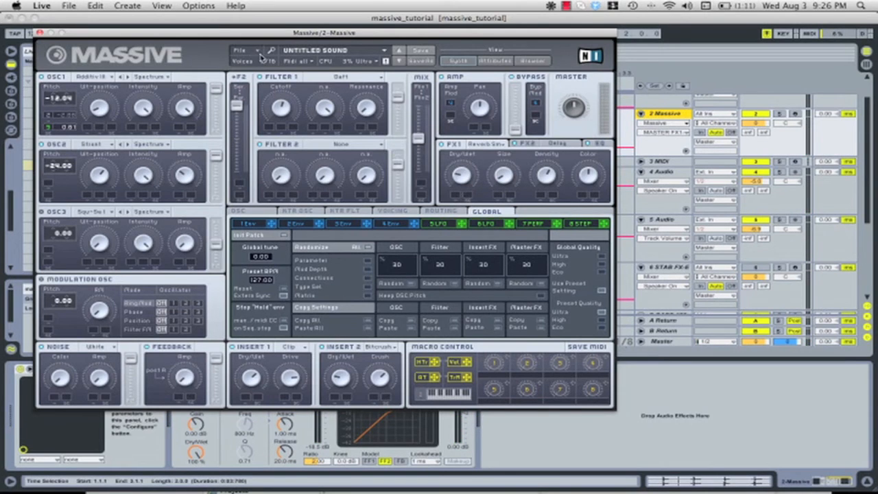
Review Massive's voicing and oscillator settings, including the pitchbend range, and close the plug-in window
{"action": "left_click_drag", "start_coordinate": [127, 35], "coordinate": [250, 41]}
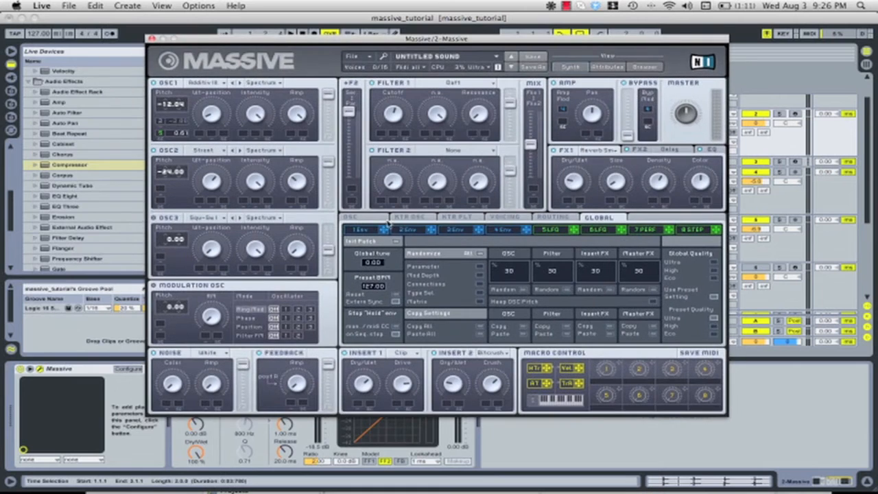
{"action": "left_click", "coordinate": [452, 218]}
{"action": "left_click", "coordinate": [502, 217]}
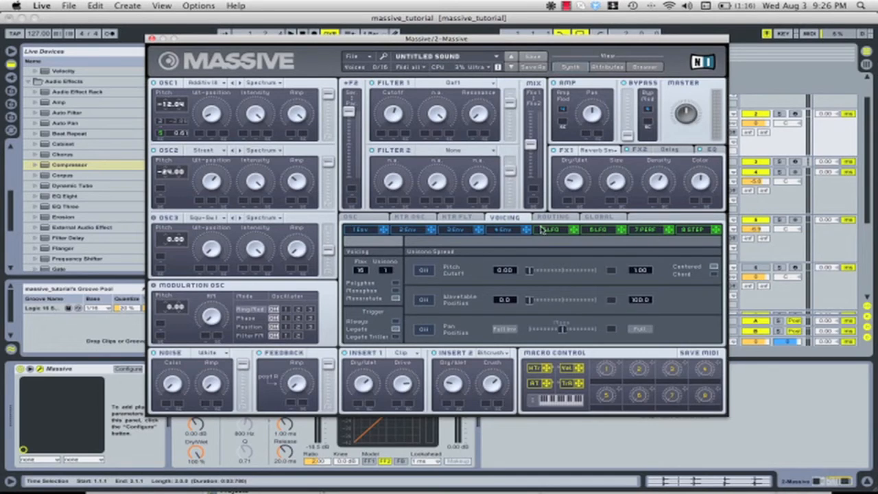
{"action": "left_click", "coordinate": [370, 218]}
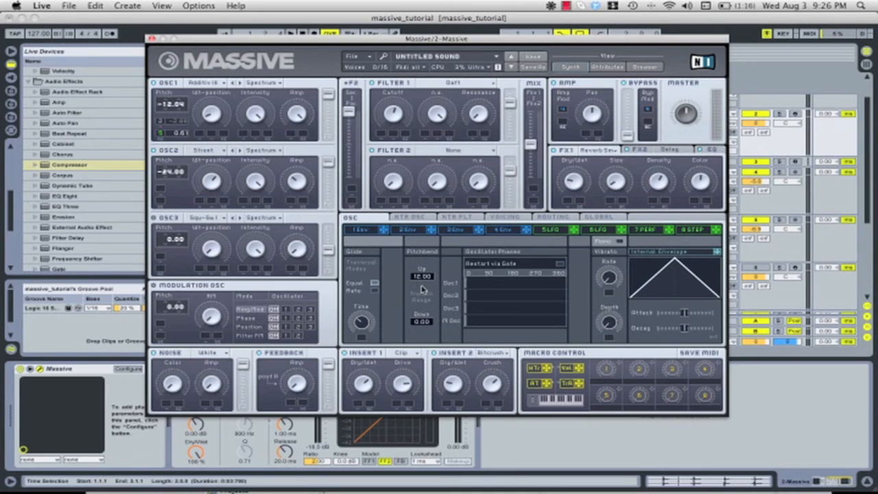
{"action": "left_click", "coordinate": [153, 39]}
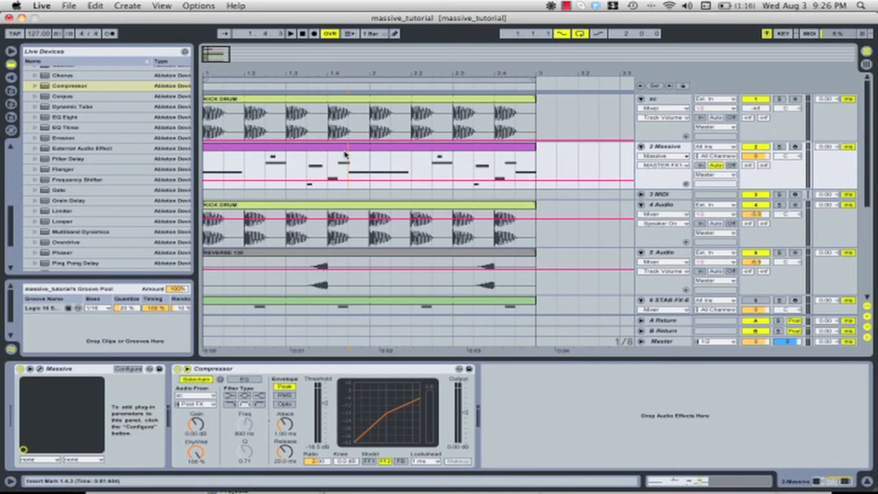
Open the 2 Massive MIDI clip in an enlarged note editor and examine its notes
{"action": "double_click", "coordinate": [331, 145]}
{"action": "left_click_drag", "start_coordinate": [390, 361], "coordinate": [390, 204]}
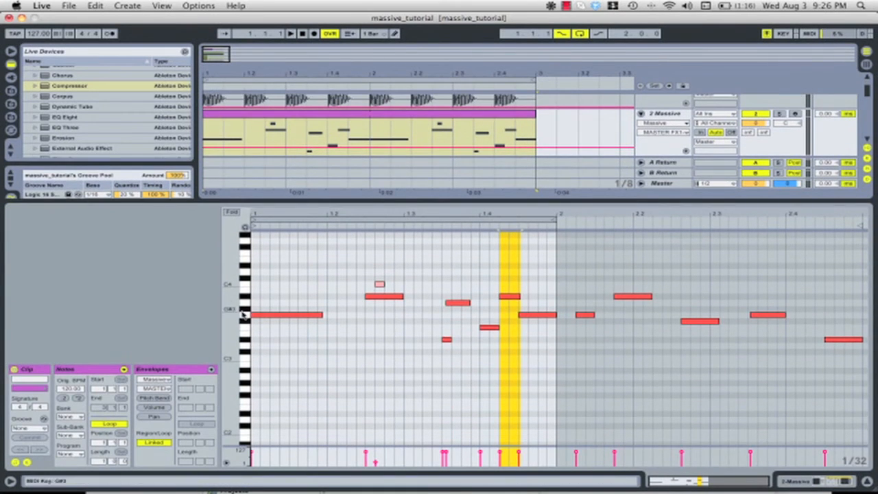
{"action": "left_click_drag", "start_coordinate": [243, 316], "coordinate": [382, 379]}
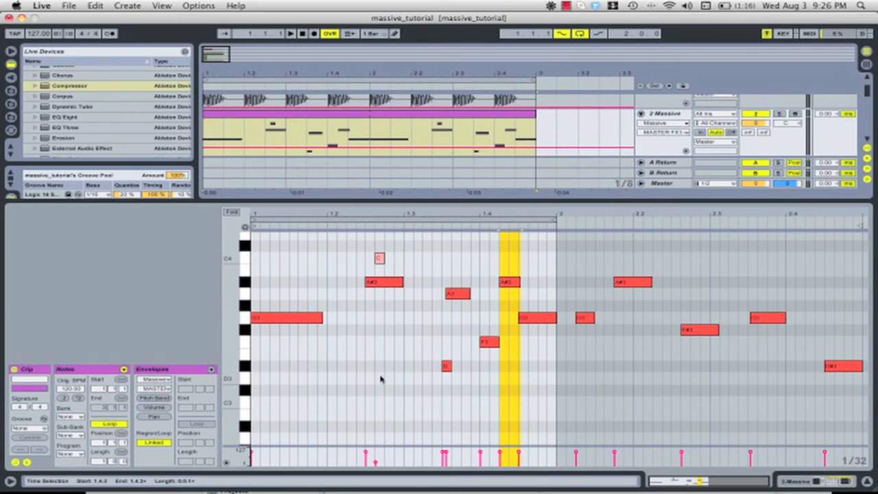
{"action": "left_click", "coordinate": [357, 382]}
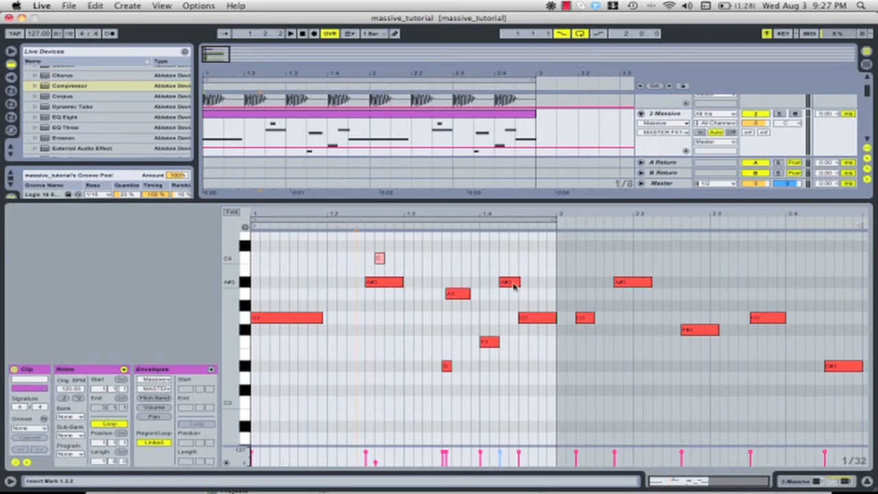
{"action": "scroll", "coordinate": [459, 316], "scroll_direction": "up", "scroll_amount": 3}
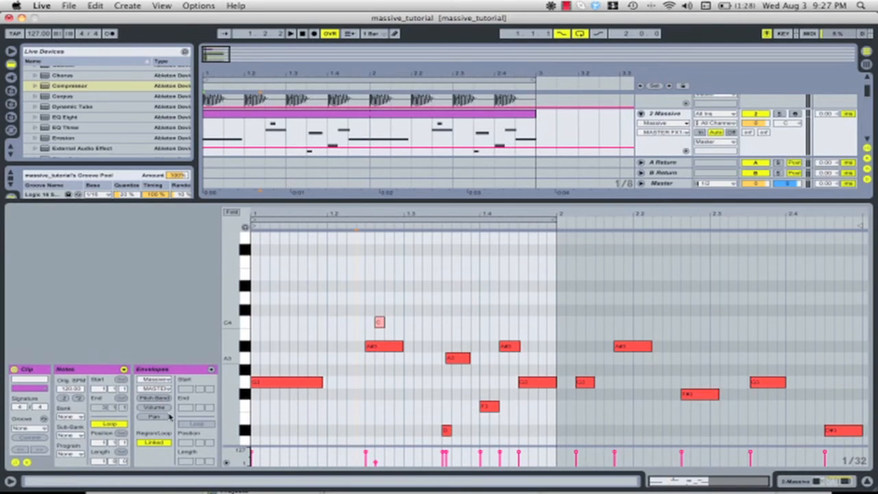
Audition the clip's pitch bend envelope with the 2 Massive track in solo, and remove the envelope's peak breakpoint
{"action": "left_click", "coordinate": [153, 399]}
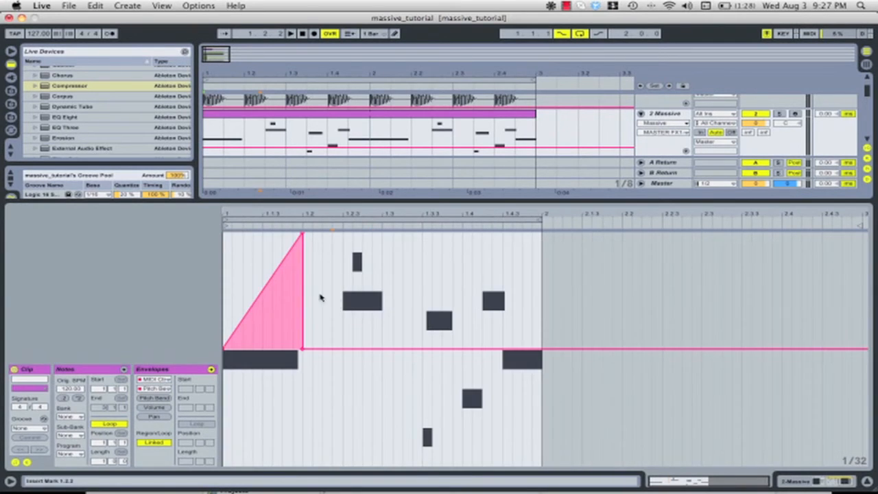
{"action": "left_click", "coordinate": [780, 114]}
{"action": "key", "text": "space"}
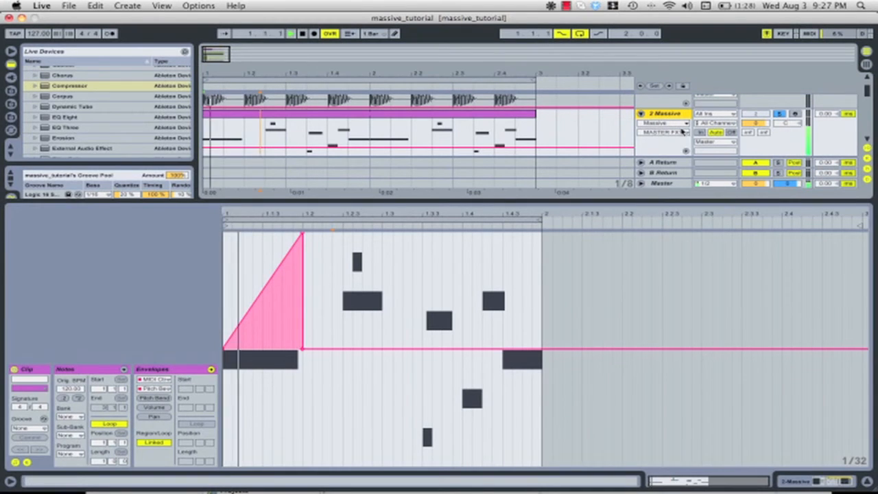
{"action": "left_click", "coordinate": [302, 237]}
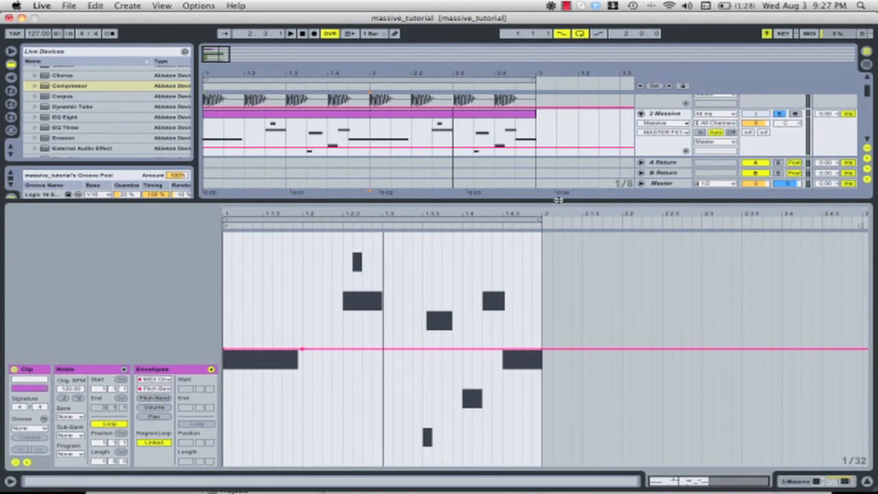
Reopen Massive from the 2 Massive track's devices, set FX1 back to Reverb, and close the plug-in window
{"action": "left_click_drag", "start_coordinate": [560, 201], "coordinate": [559, 285]}
{"action": "left_click", "coordinate": [668, 114]}
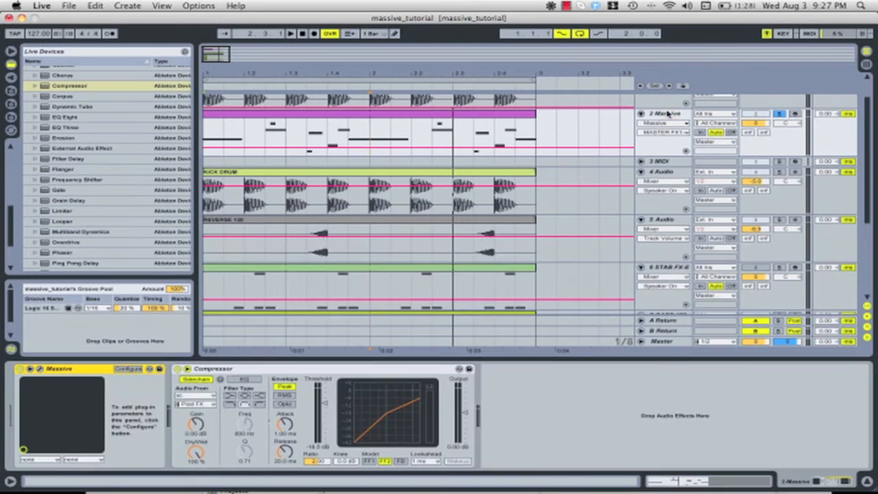
{"action": "left_click", "coordinate": [39, 370]}
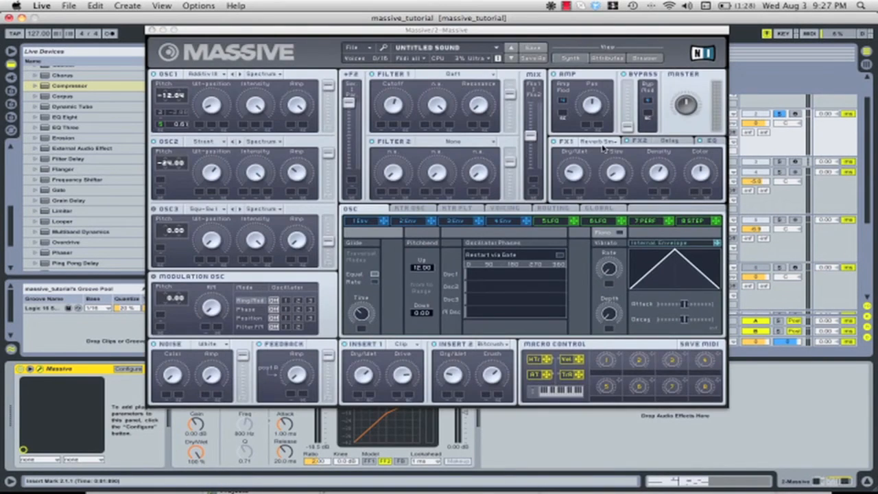
{"action": "left_click", "coordinate": [602, 148]}
{"action": "left_click", "coordinate": [607, 154]}
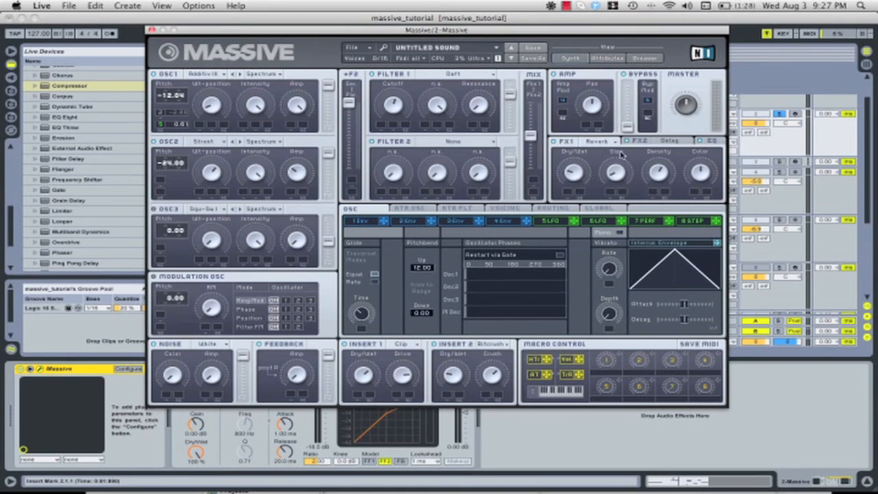
{"action": "left_click_drag", "start_coordinate": [594, 30], "coordinate": [805, 153]}
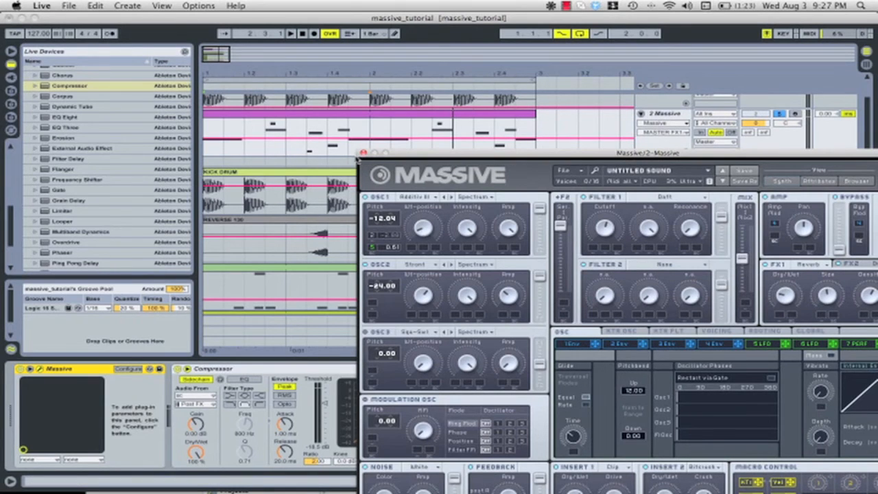
{"action": "left_click", "coordinate": [364, 153]}
{"action": "left_click", "coordinate": [271, 132]}
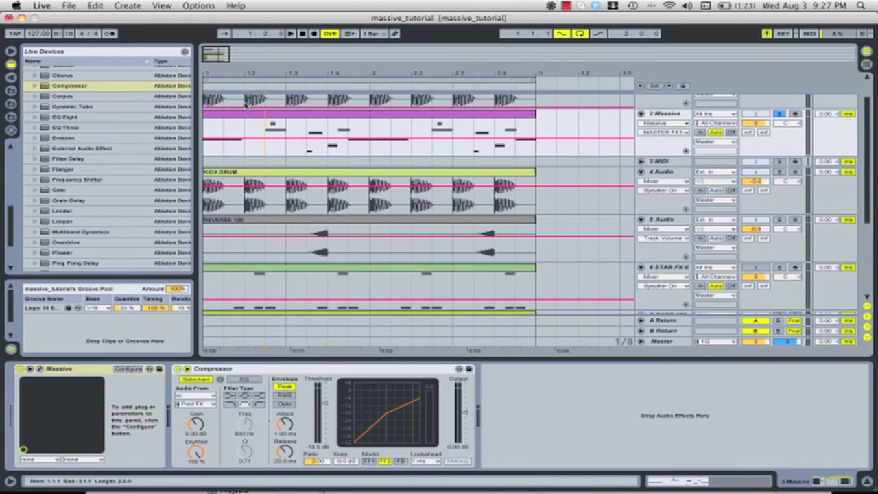
Draw a zigzag automation curve for Massive's second FX1 parameter along the 2 Massive clip and listen to it
{"action": "left_click_drag", "start_coordinate": [217, 74], "coordinate": [220, 98]}
{"action": "key", "text": "super+b"}
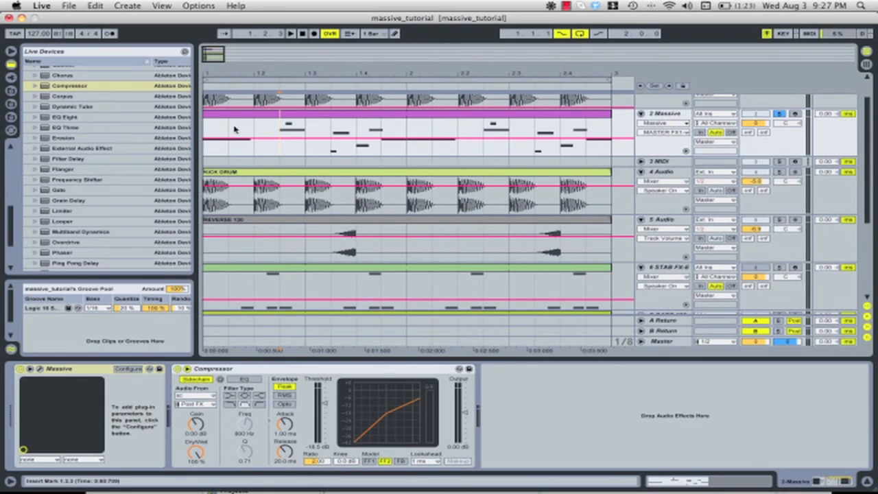
{"action": "left_click_drag", "start_coordinate": [365, 77], "coordinate": [365, 62]}
{"action": "left_click_drag", "start_coordinate": [263, 145], "coordinate": [162, 142]}
{"action": "left_click", "coordinate": [229, 146]}
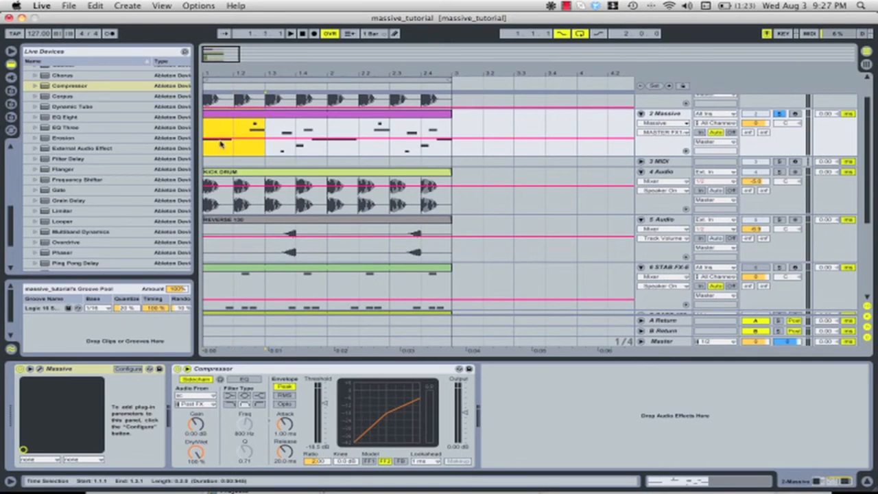
{"action": "mouse_move", "coordinate": [226, 140]}
{"action": "left_mouse_down"}
{"action": "mouse_move", "coordinate": [228, 150]}
{"action": "mouse_move", "coordinate": [223, 128]}
{"action": "mouse_move", "coordinate": [236, 151]}
{"action": "mouse_move", "coordinate": [254, 124]}
{"action": "left_mouse_up"}
{"action": "left_click", "coordinate": [265, 150]}
{"action": "key", "text": "space"}
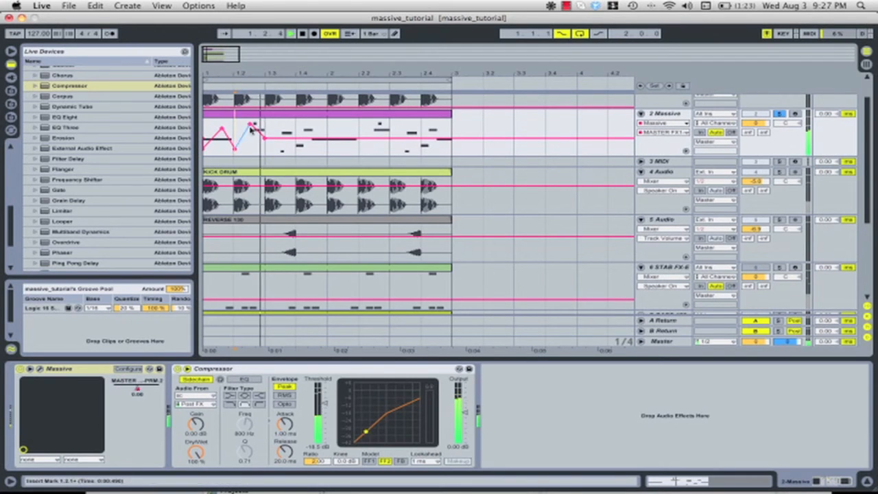
{"action": "mouse_move", "coordinate": [319, 139]}
{"action": "left_mouse_down"}
{"action": "mouse_move", "coordinate": [288, 146]}
{"action": "mouse_move", "coordinate": [310, 129]}
{"action": "mouse_move", "coordinate": [318, 150]}
{"action": "mouse_move", "coordinate": [348, 134]}
{"action": "mouse_move", "coordinate": [375, 149]}
{"action": "mouse_move", "coordinate": [383, 134]}
{"action": "mouse_move", "coordinate": [418, 138]}
{"action": "mouse_move", "coordinate": [425, 155]}
{"action": "mouse_move", "coordinate": [434, 124]}
{"action": "mouse_move", "coordinate": [443, 157]}
{"action": "mouse_move", "coordinate": [447, 125]}
{"action": "mouse_move", "coordinate": [451, 155]}
{"action": "left_mouse_up"}
Put the drawn FX1 automation in its own lane and bring up Massive's FX1 Dry/Wet for automation
{"action": "left_click", "coordinate": [686, 151]}
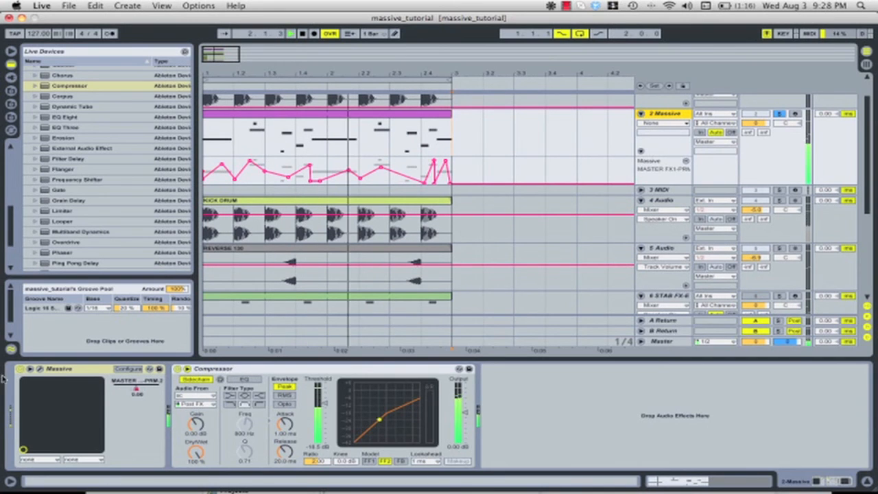
{"action": "left_click", "coordinate": [39, 370]}
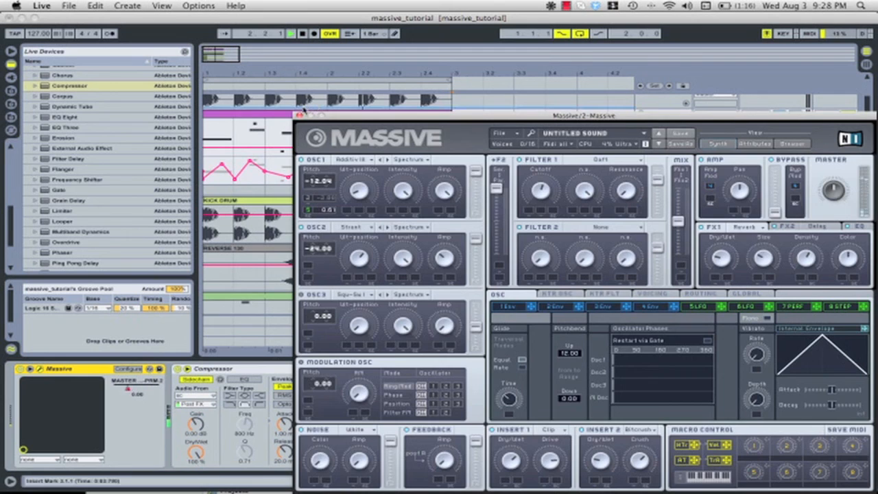
{"action": "left_click", "coordinate": [300, 116]}
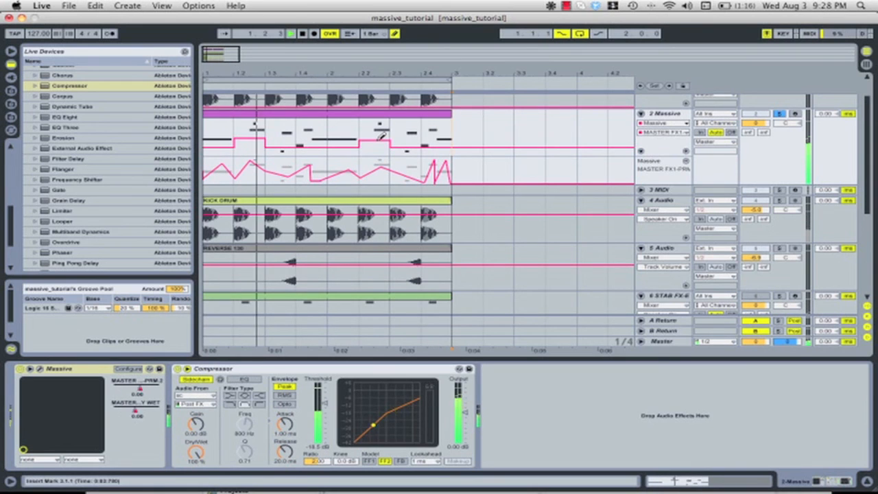
Draw stepped FX1 Dry/Wet automation on the 2 Massive track, low at 2.2 and high at 2.4
{"action": "mouse_move", "coordinate": [382, 136]}
{"action": "left_mouse_down"}
{"action": "mouse_move", "coordinate": [384, 159]}
{"action": "mouse_move", "coordinate": [388, 150]}
{"action": "left_mouse_up"}
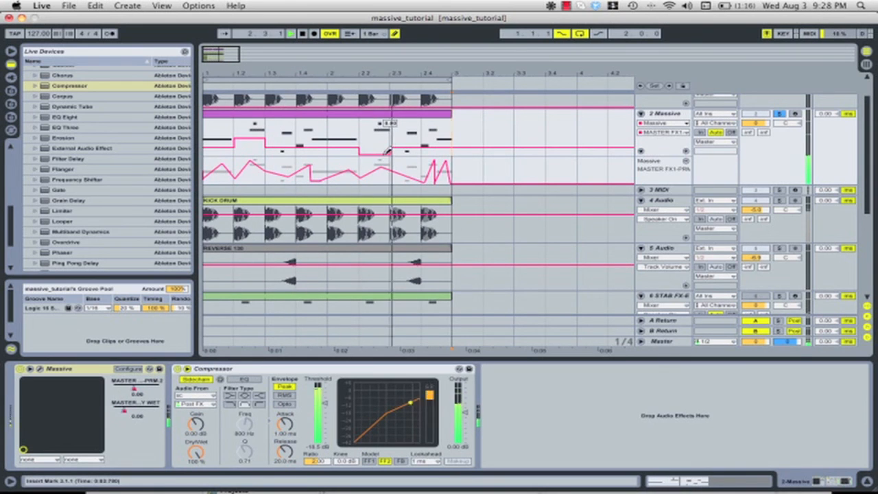
{"action": "left_click_drag", "start_coordinate": [440, 143], "coordinate": [440, 123]}
{"action": "key", "text": "b"}
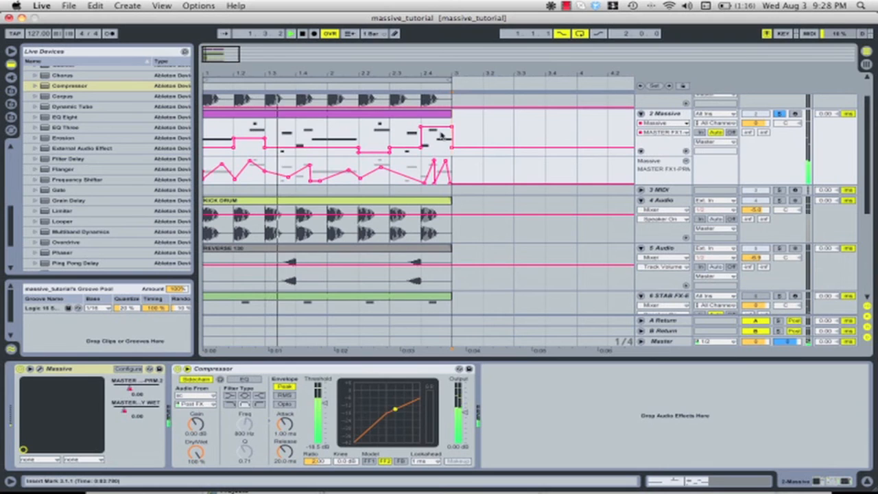
Reshape the last Dry/Wet automation step at 2.4 into a ramp rising toward bar 3
{"action": "left_click", "coordinate": [453, 128]}
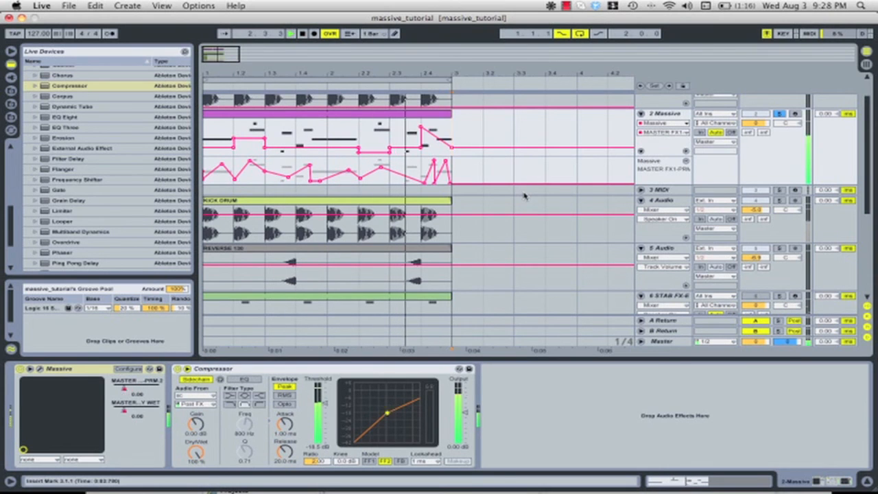
{"action": "key", "text": "super+z"}
{"action": "left_click", "coordinate": [421, 127]}
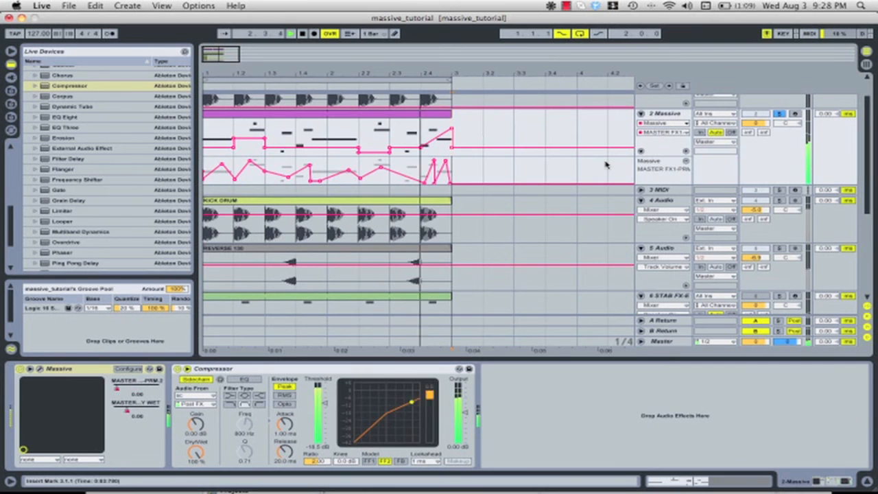
Arm the 2 Massive track and simplify the end of the lower automation curve into a single rise toward bar 3
{"action": "left_click", "coordinate": [793, 114]}
{"action": "left_click", "coordinate": [794, 114]}
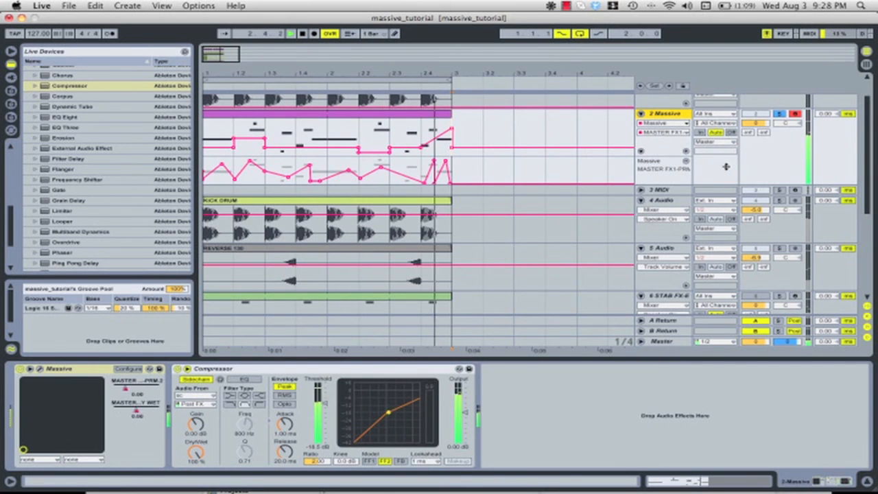
{"action": "left_click", "coordinate": [434, 183]}
{"action": "left_click", "coordinate": [435, 161]}
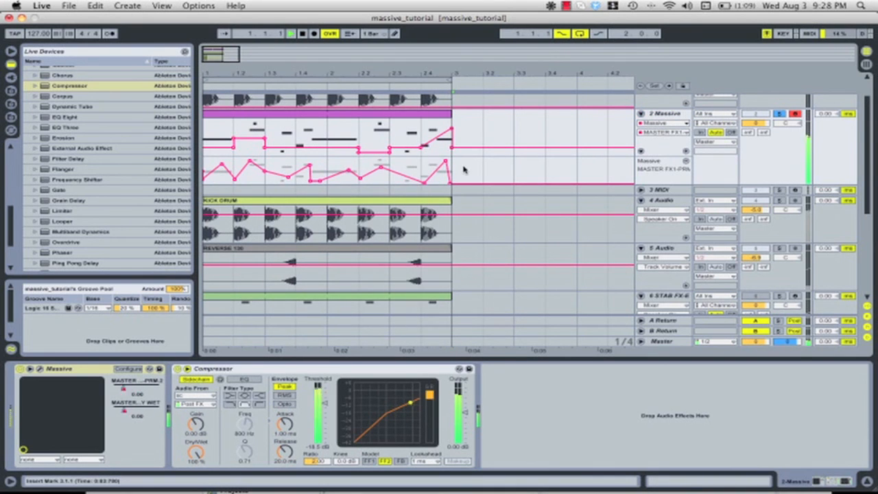
{"action": "left_click_drag", "start_coordinate": [446, 162], "coordinate": [451, 162]}
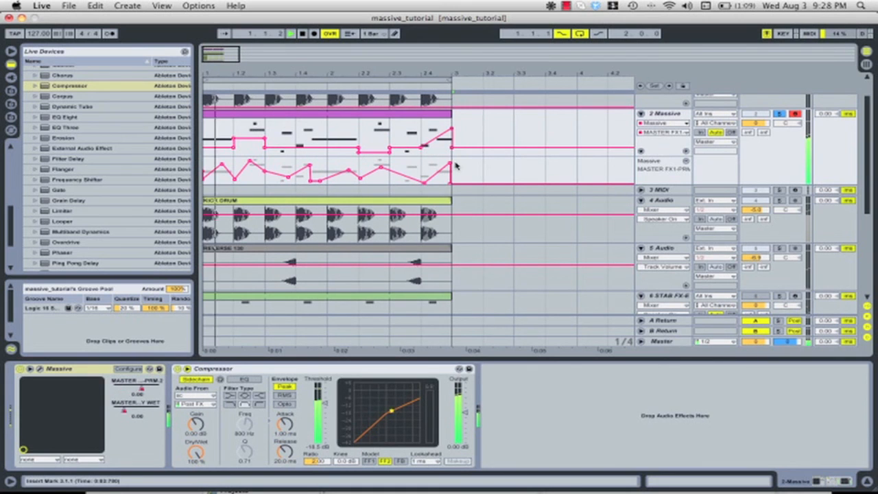
{"action": "scroll", "coordinate": [466, 164], "scroll_direction": "right", "scroll_amount": 10}
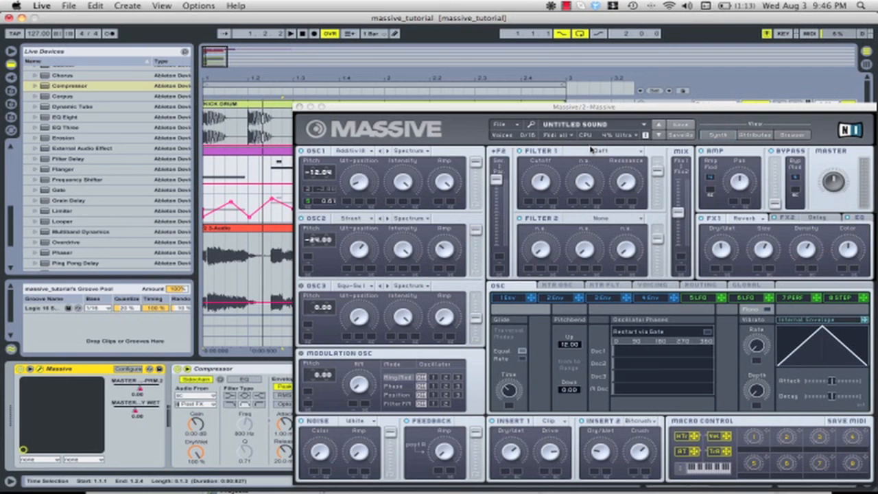
{"action": "left_click", "coordinate": [566, 6]}
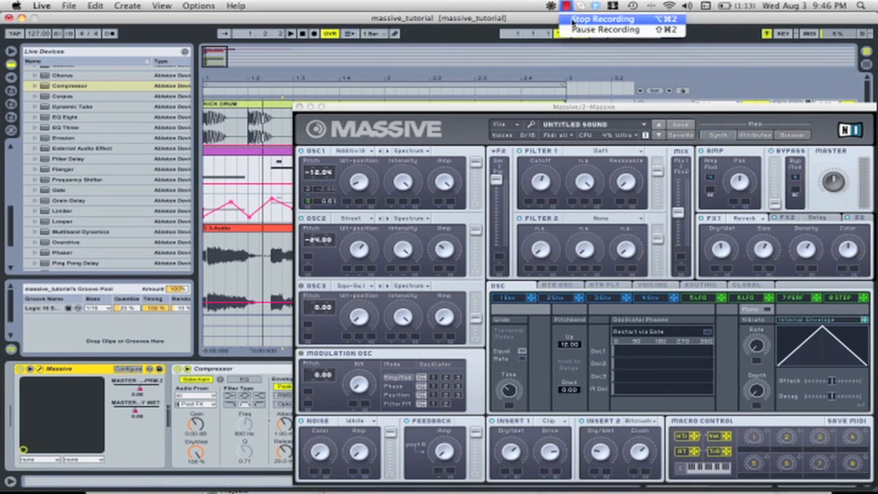
{"action": "left_click", "coordinate": [577, 21]}
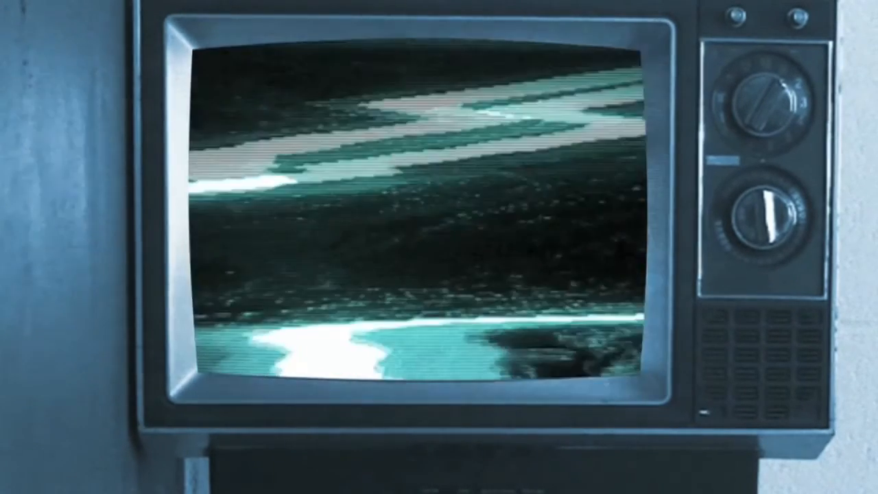